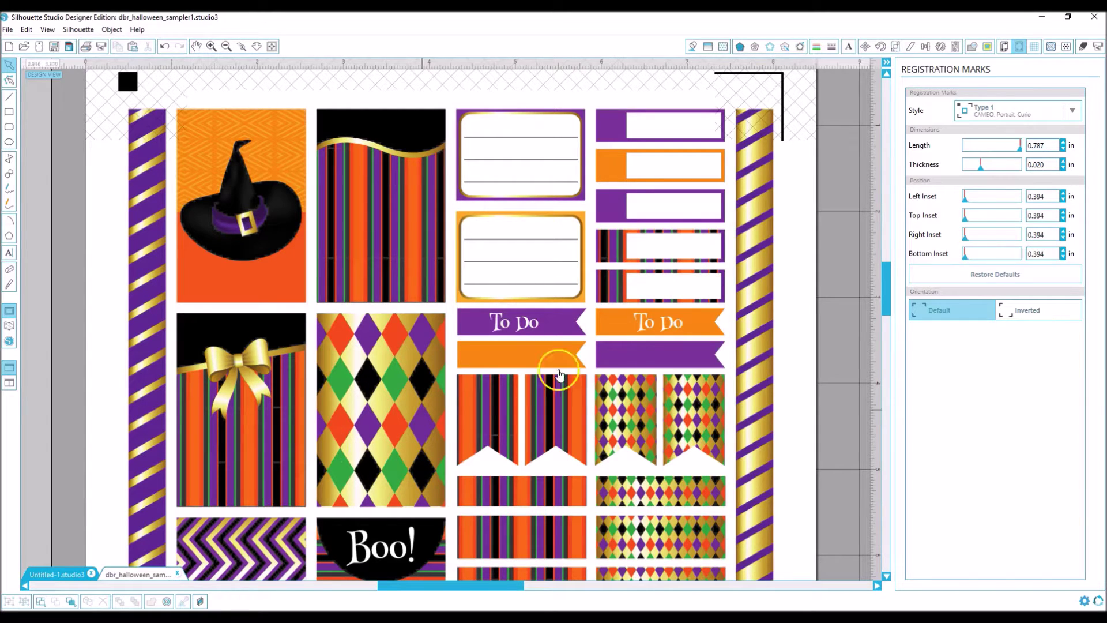
# Set the registration mark style to Off
pyautogui.scroll(3, 559, 376)
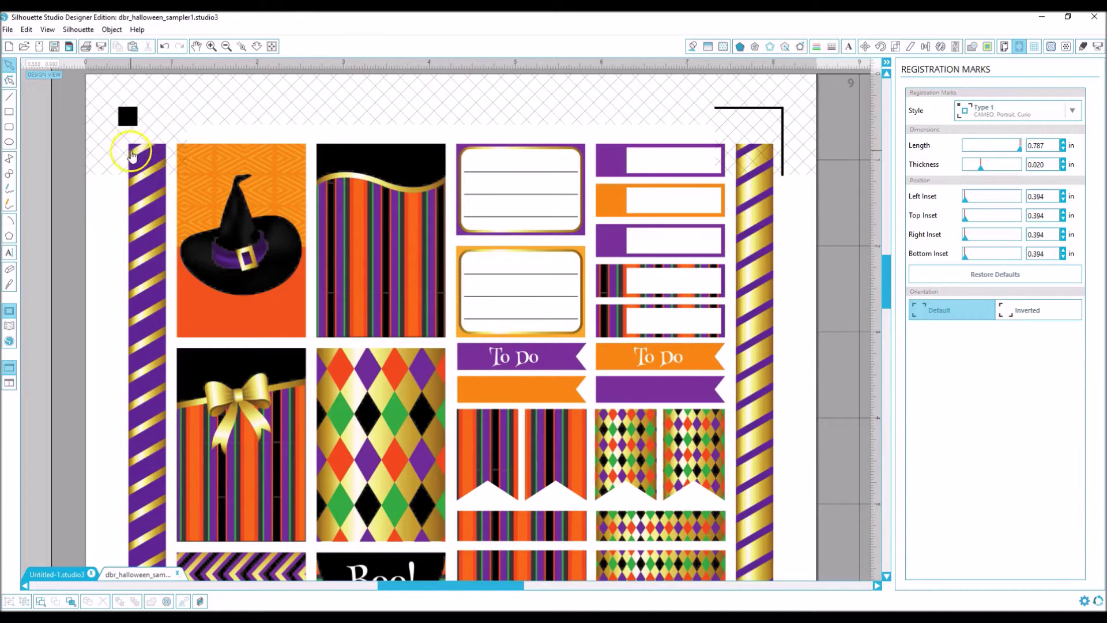
pyautogui.scroll(-2, 359, 240)
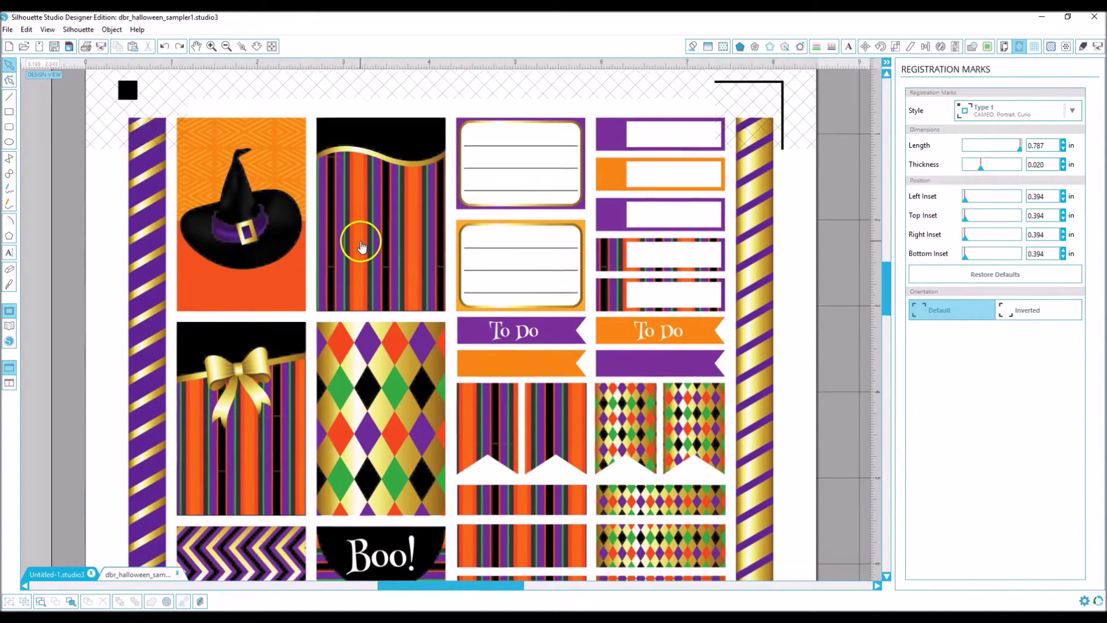
pyautogui.scroll(3, 359, 240)
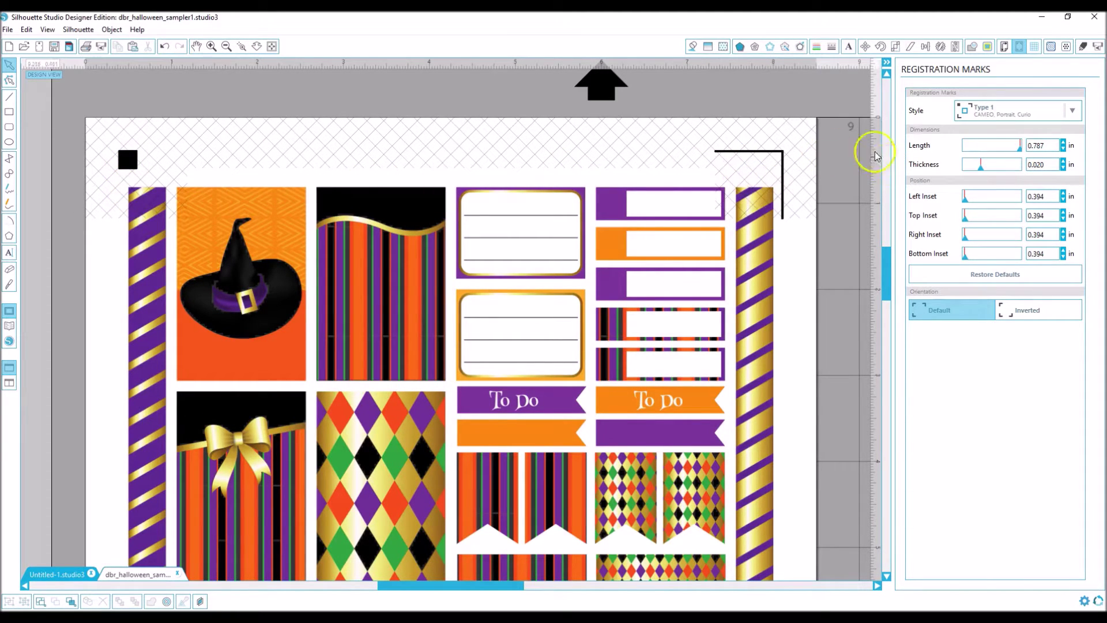
pyautogui.click(1075, 113)
pyautogui.click(1003, 134)
# Zoom out to show the whole page and mat, undoing an accidental nudge of the artwork
pyautogui.click(226, 48)
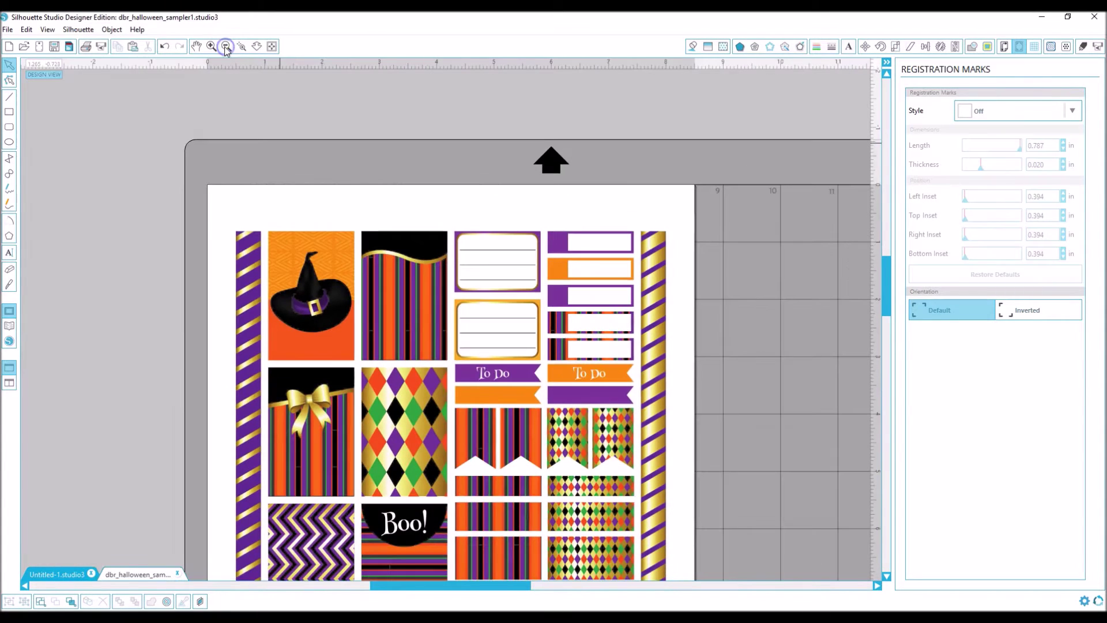
pyautogui.scroll(-3, 816, 329)
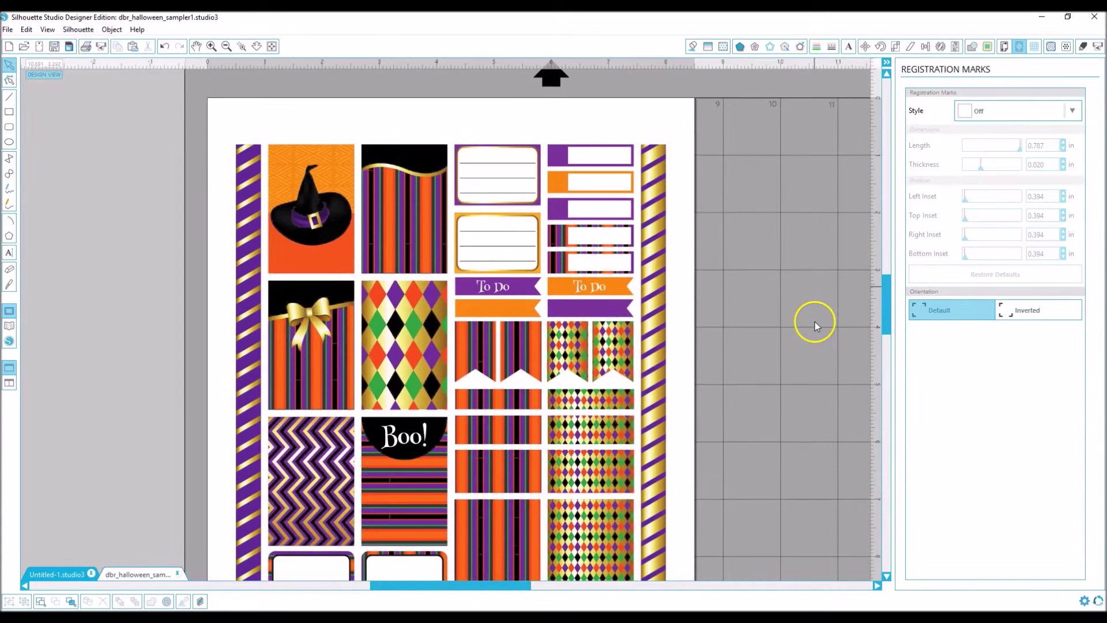
pyautogui.click(226, 46)
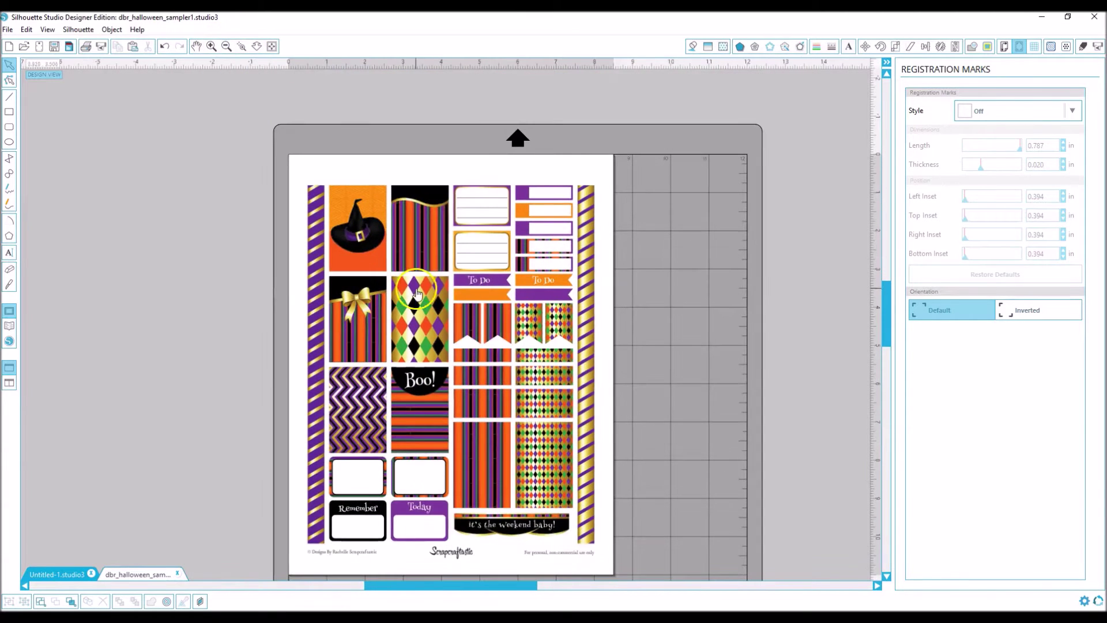
pyautogui.moveTo(884, 296); pyautogui.dragTo(890, 313)
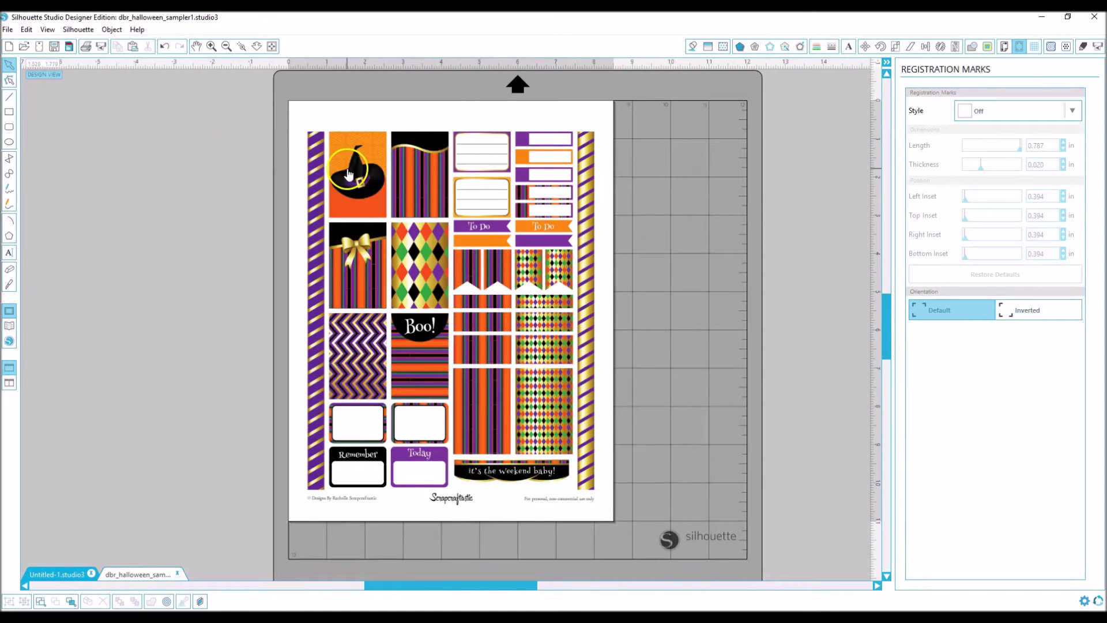
pyautogui.moveTo(347, 173); pyautogui.dragTo(351, 175)
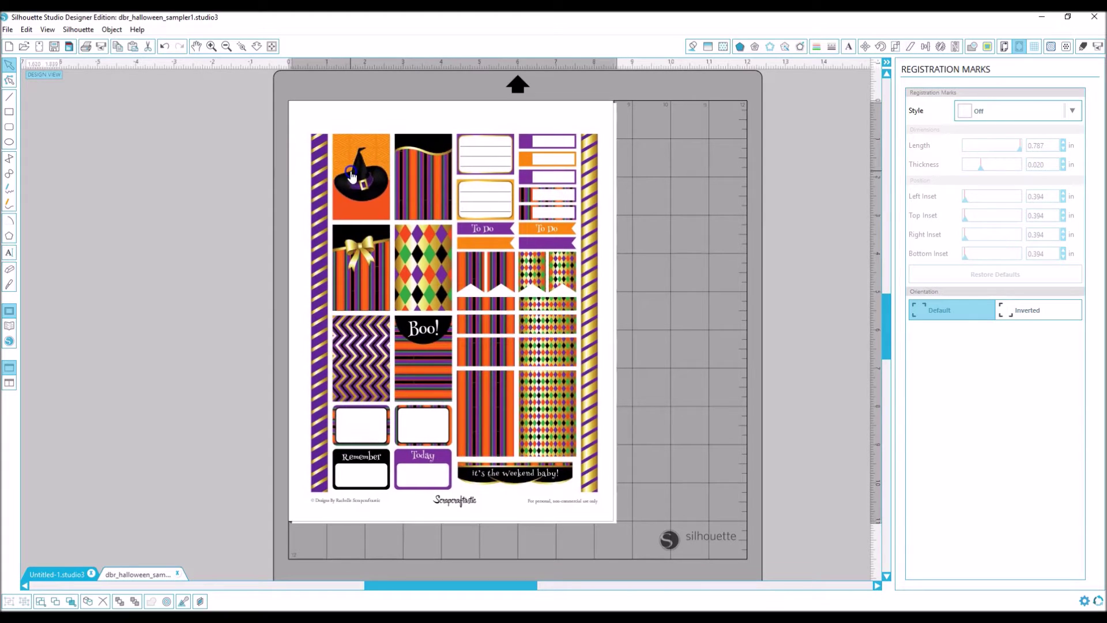
pyautogui.click(182, 77)
pyautogui.hotkey('ctrl', 'z')
pyautogui.hotkey('ctrl', 'z')
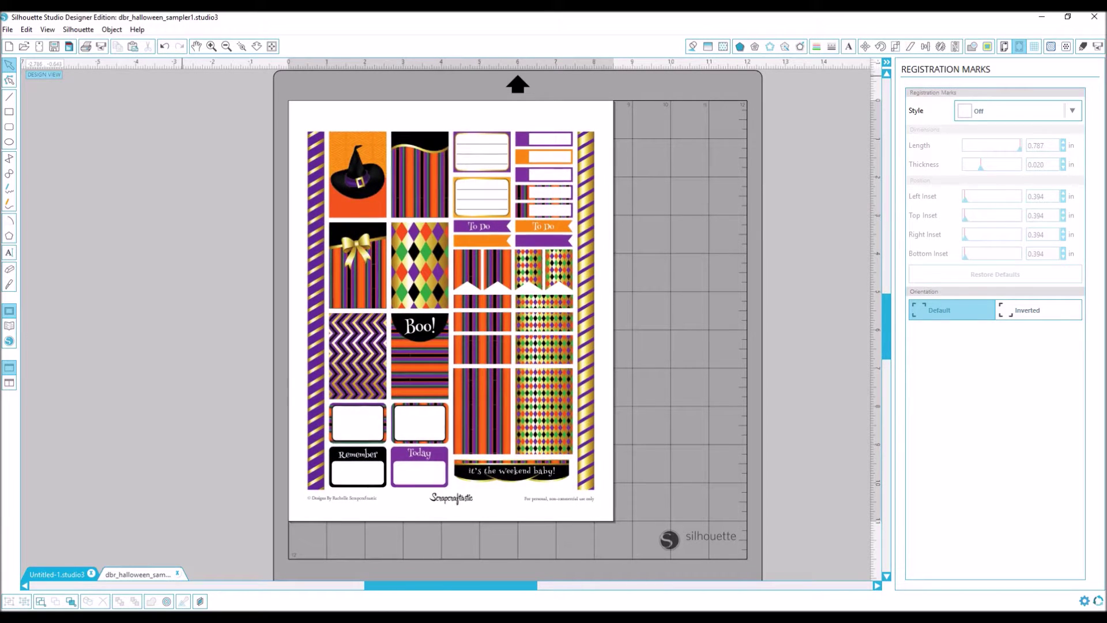
# Save the Halloween sticker sheet file to the hard drive
pyautogui.click(8, 29)
pyautogui.moveTo(42, 112)
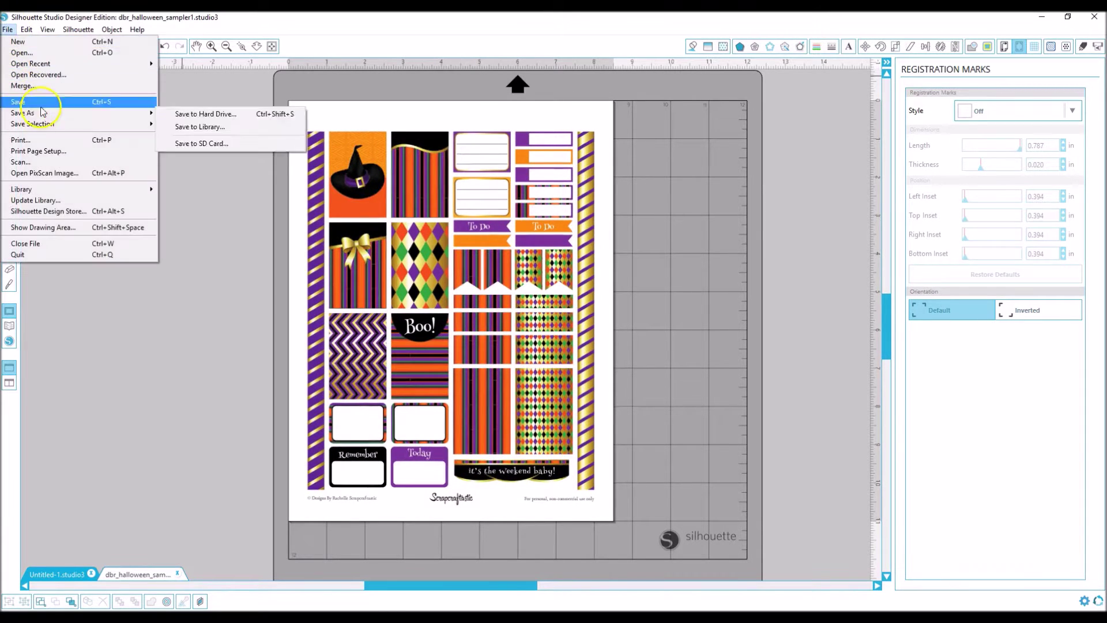
pyautogui.click(206, 114)
pyautogui.click(383, 245)
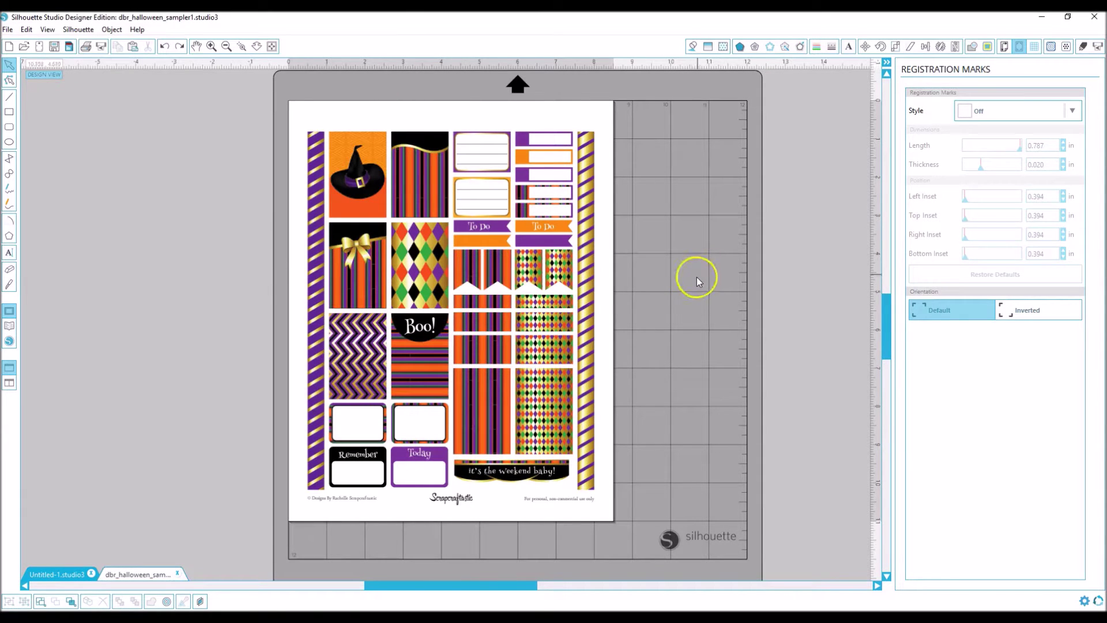
# Slice straight across the sheet just above the credit footer with the Straight knife
pyautogui.click(10, 286)
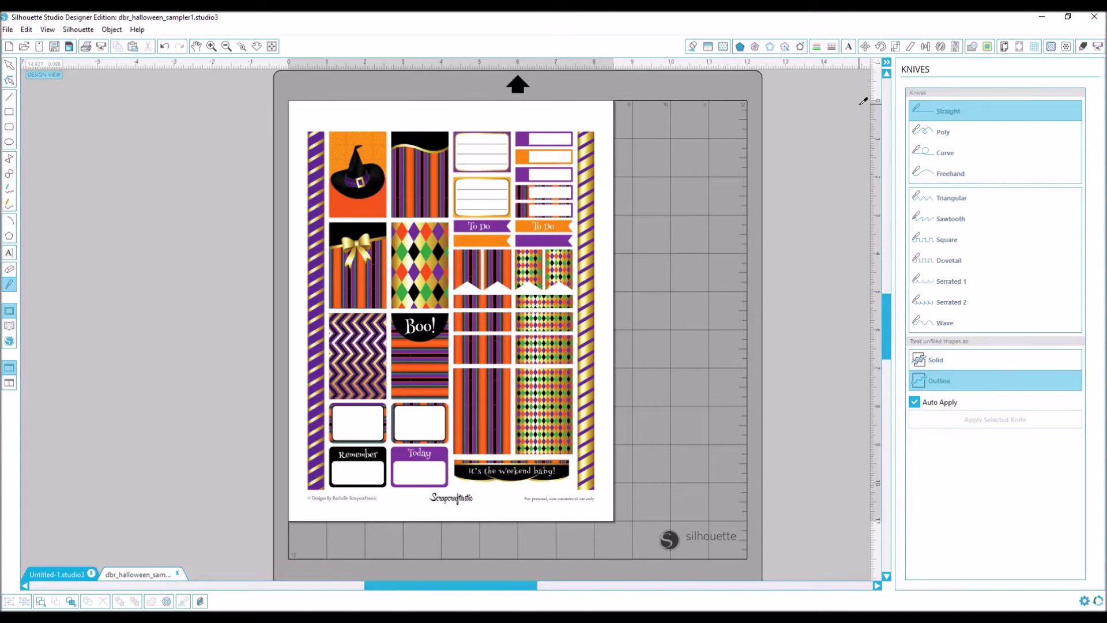
pyautogui.click(827, 109)
pyautogui.click(285, 491)
pyautogui.moveTo(286, 490); pyautogui.dragTo(620, 491)
# Drag the footer credit strip off the page to the left
pyautogui.click(9, 65)
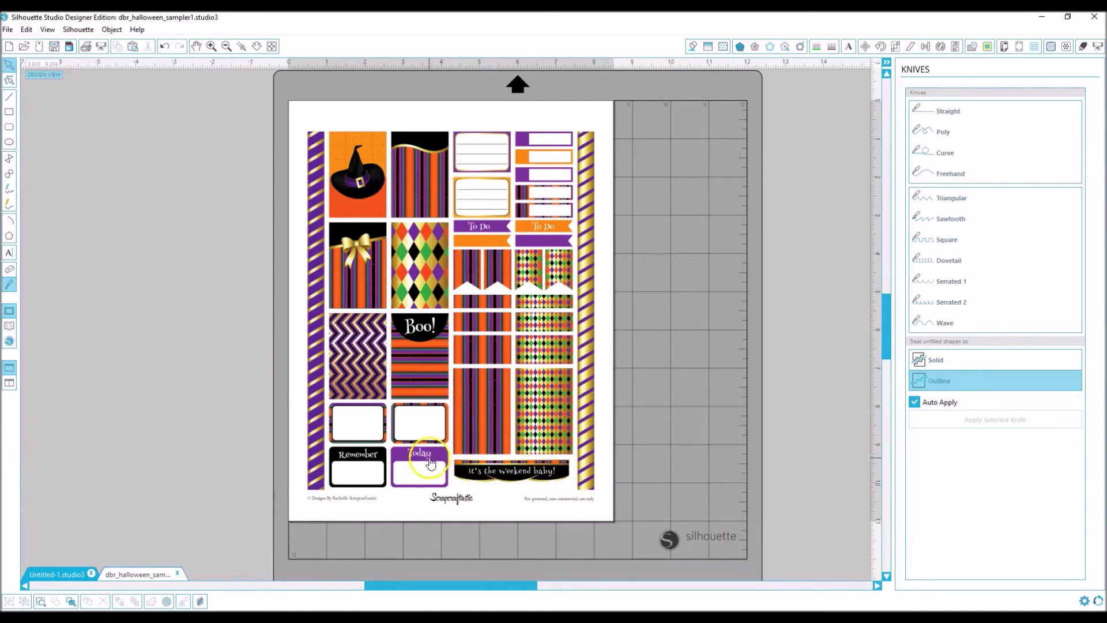
pyautogui.moveTo(406, 504); pyautogui.dragTo(202, 522)
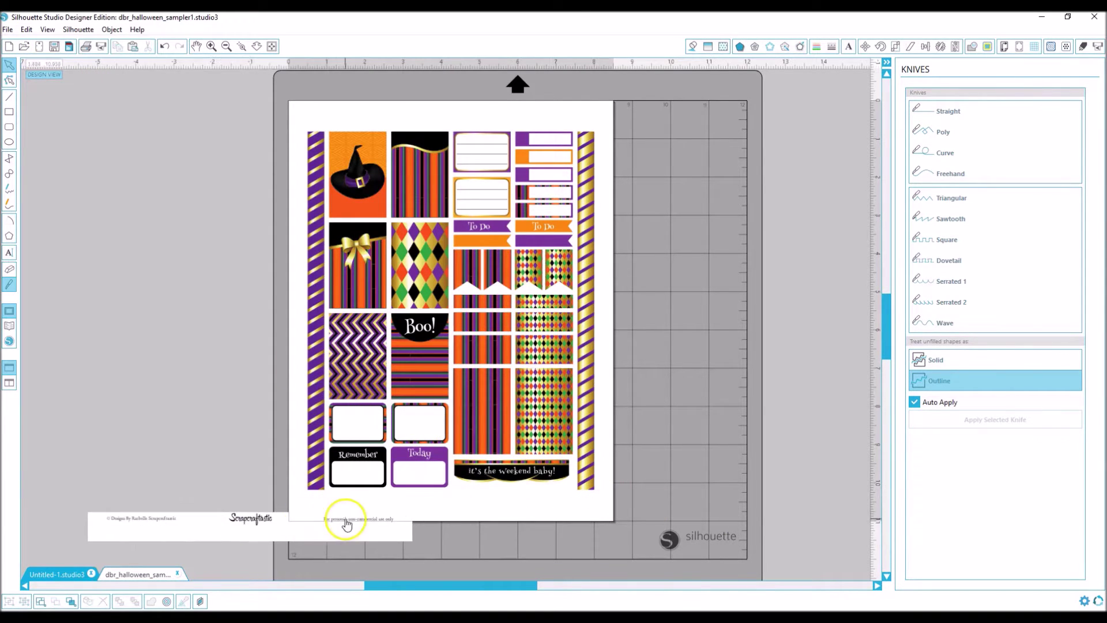
pyautogui.moveTo(347, 519); pyautogui.dragTo(169, 471)
pyautogui.click(170, 469)
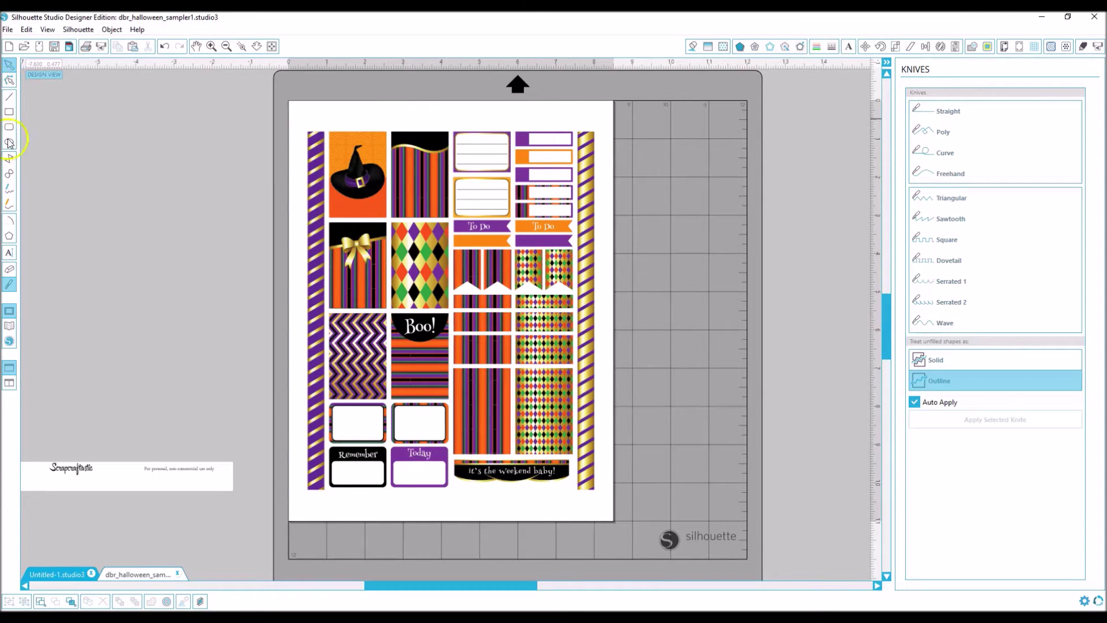
pyautogui.click(9, 284)
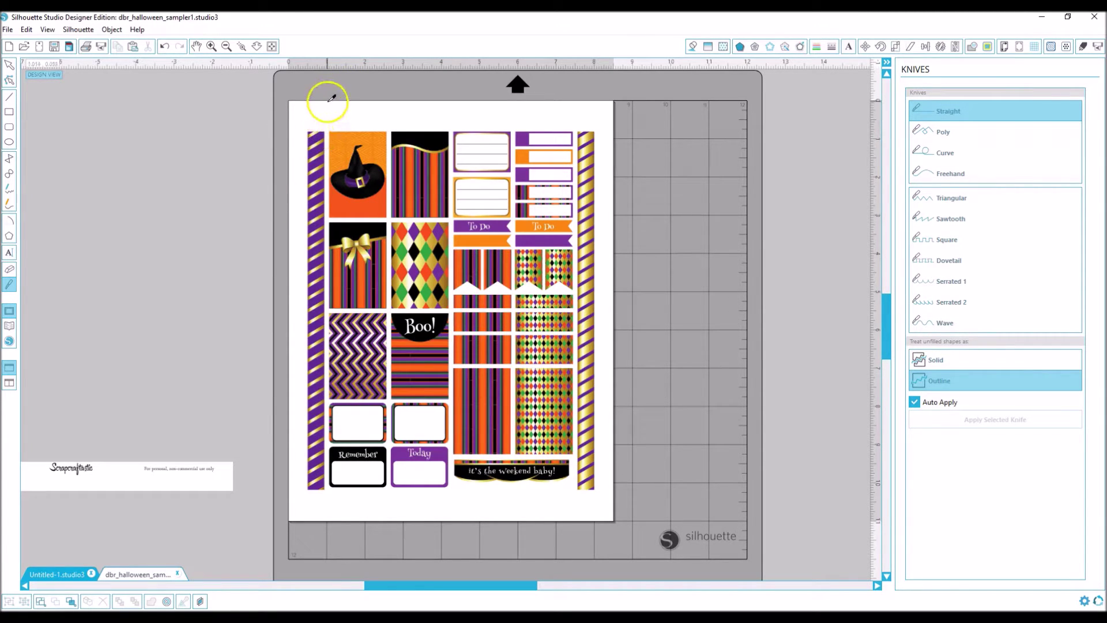
# Cut off the left purple-and-gold striped strip and move it off the page
pyautogui.moveTo(328, 98); pyautogui.dragTo(340, 362)
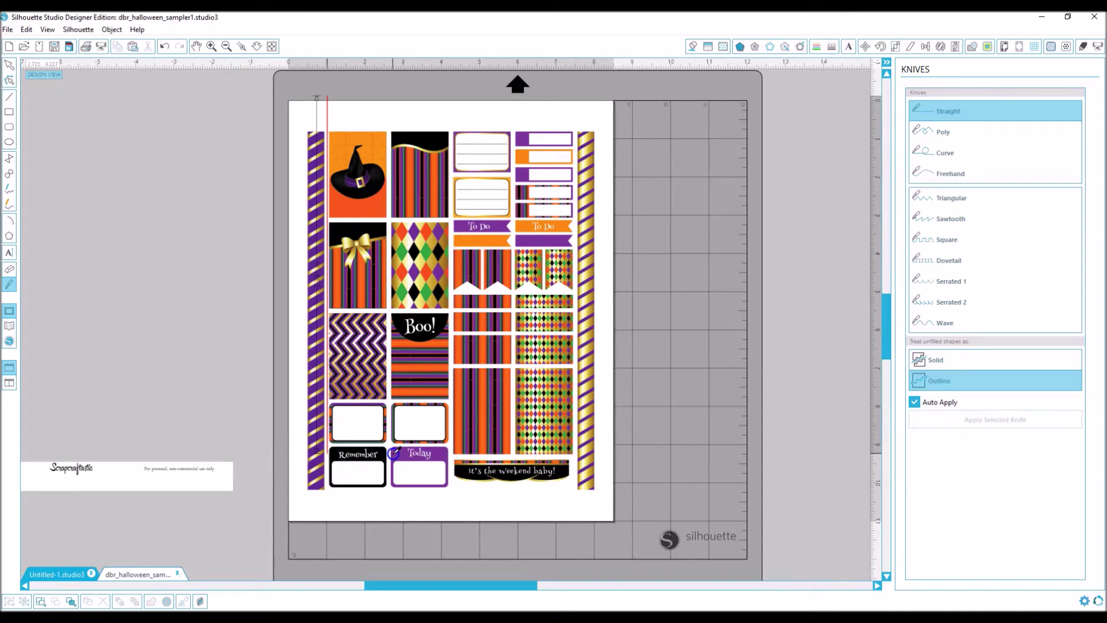
pyautogui.moveTo(397, 451); pyautogui.dragTo(334, 524)
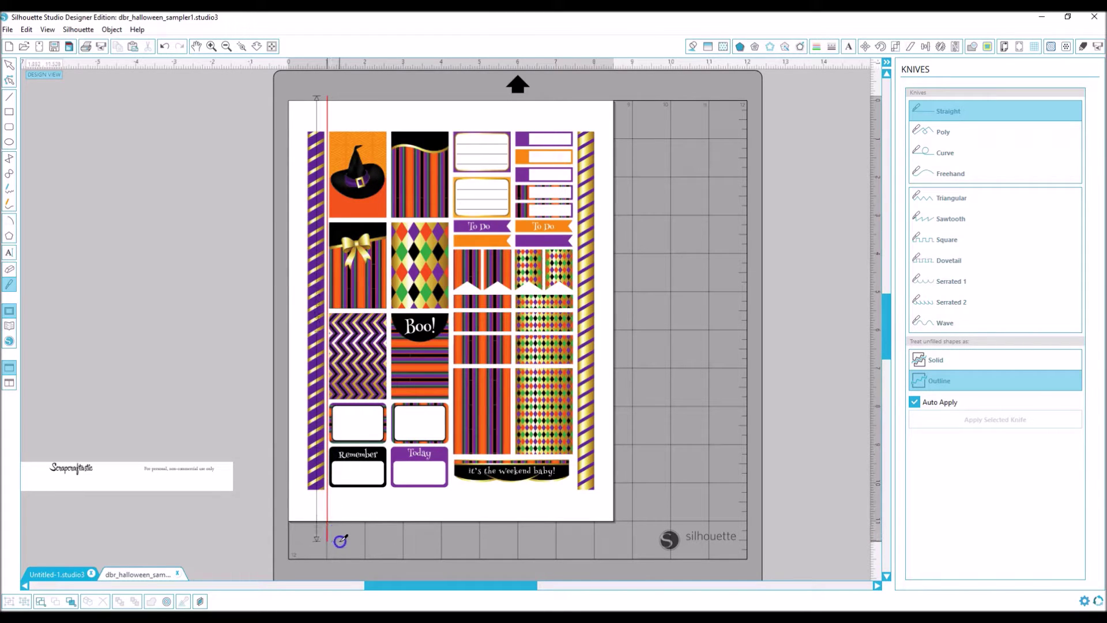
pyautogui.moveTo(341, 545); pyautogui.dragTo(341, 545)
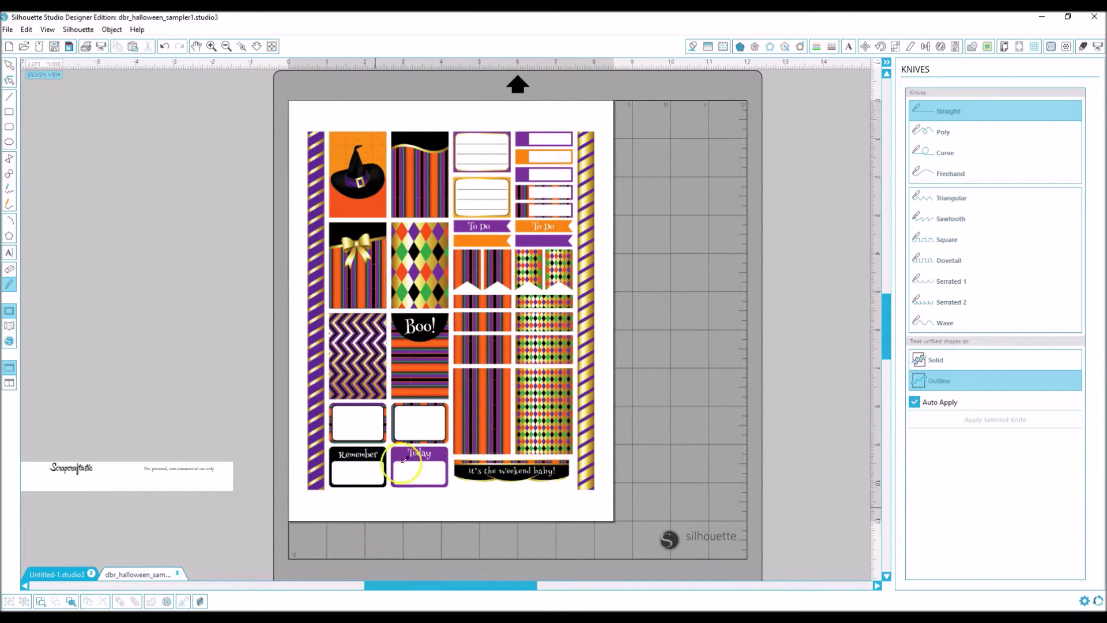
pyautogui.click(10, 67)
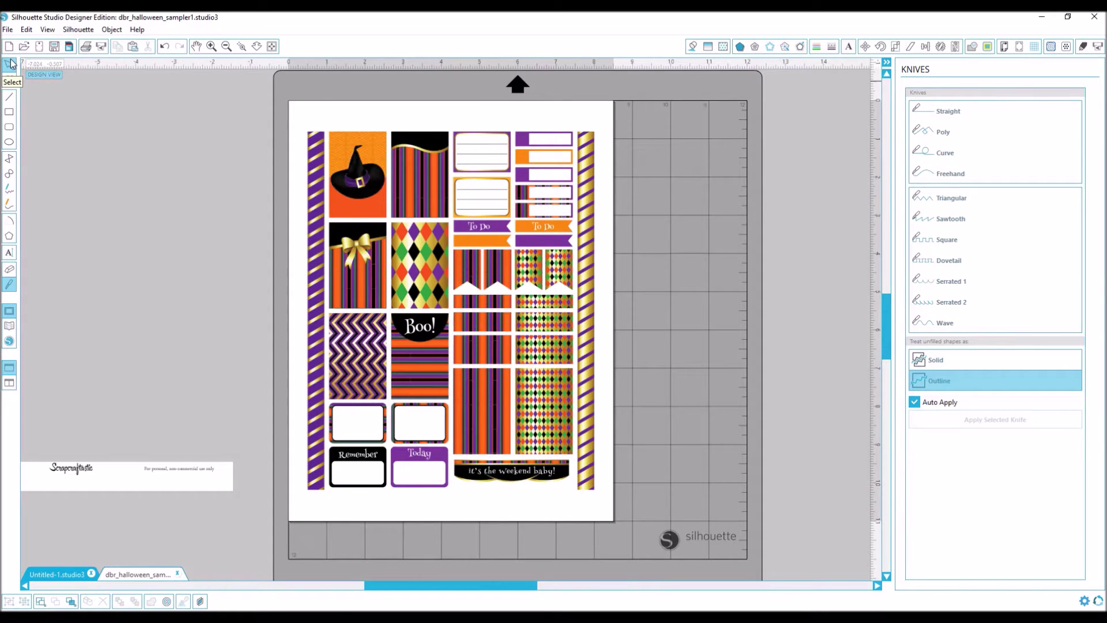
pyautogui.moveTo(316, 148); pyautogui.dragTo(180, 145)
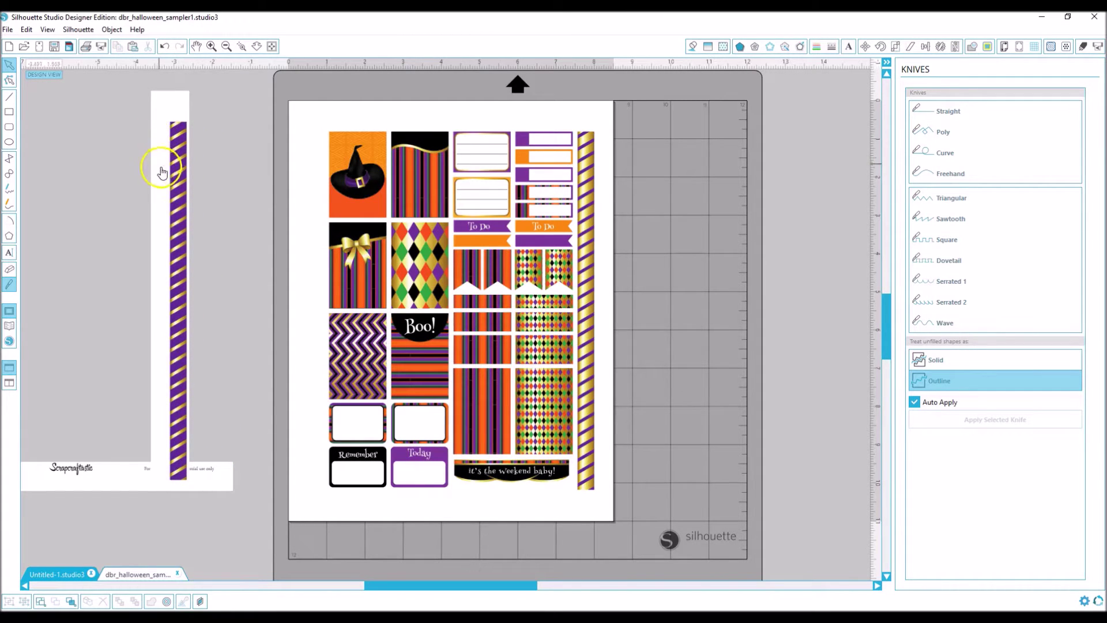
# Cut off the right striped strip and move it off the page to the right
pyautogui.click(582, 147)
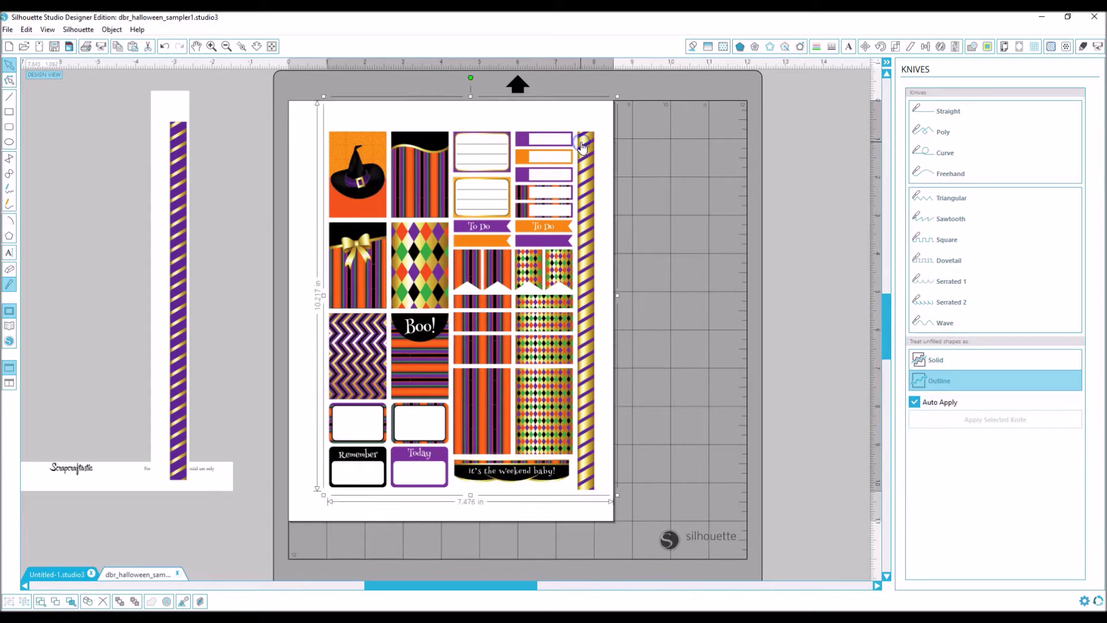
pyautogui.click(7, 323)
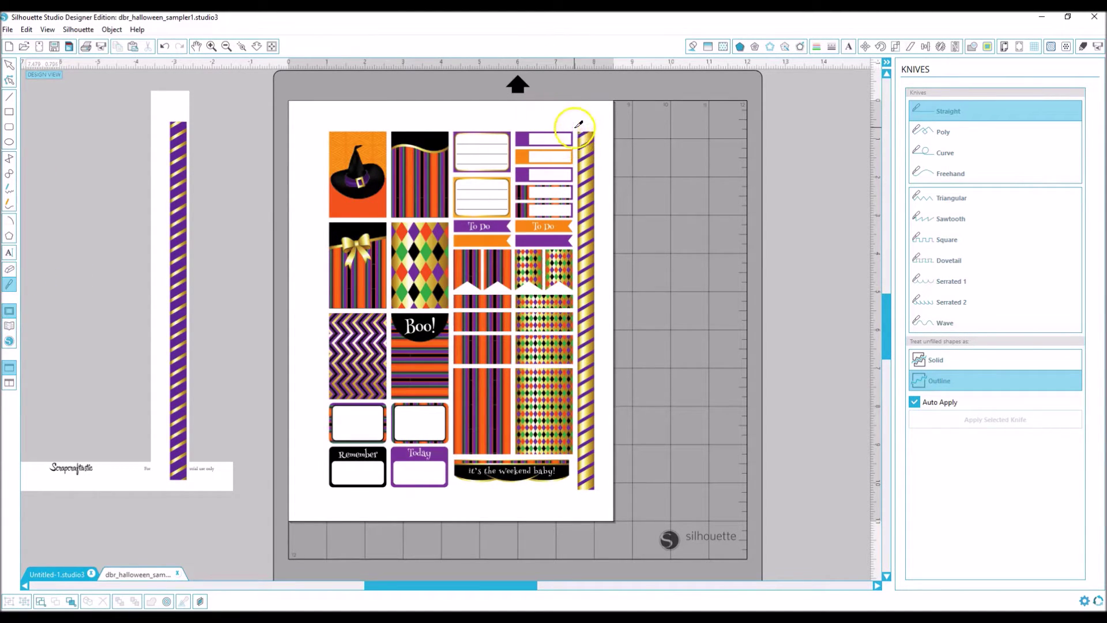
pyautogui.moveTo(578, 96); pyautogui.dragTo(569, 552)
pyautogui.press('Escape')
pyautogui.moveTo(585, 173); pyautogui.dragTo(801, 184)
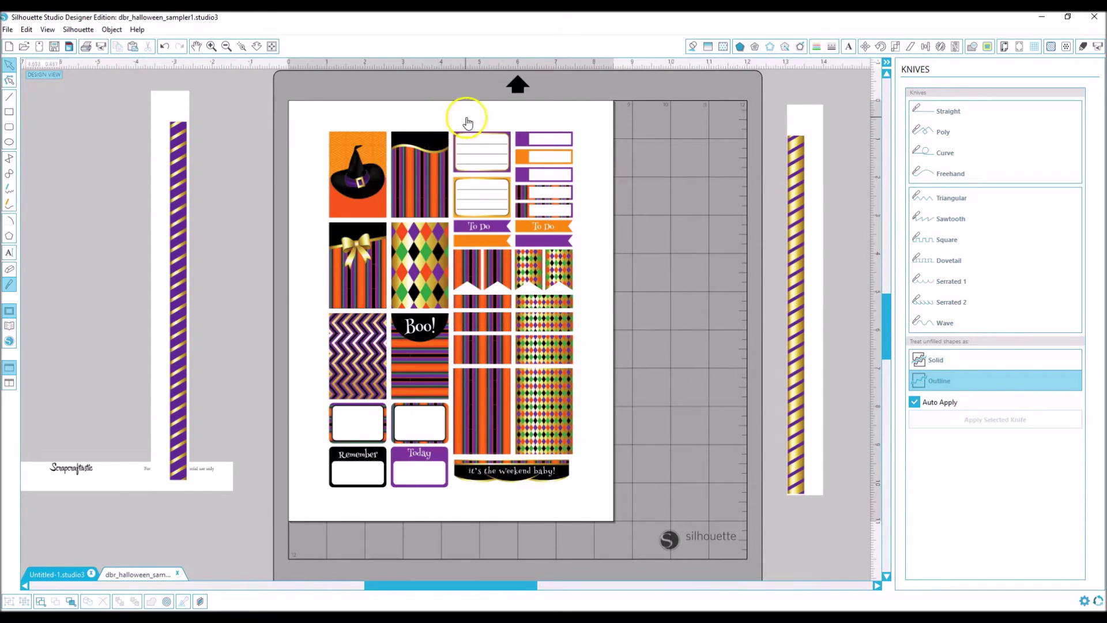
# Nudge the trimmed sticker sheet down slightly
pyautogui.click(459, 177)
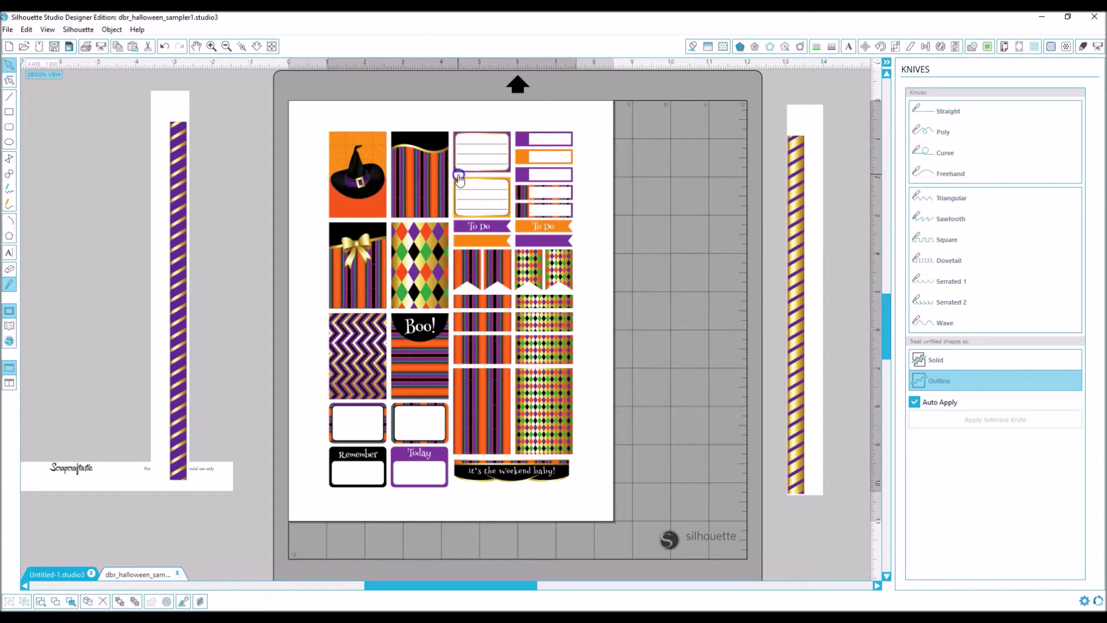
pyautogui.moveTo(459, 176); pyautogui.dragTo(460, 183)
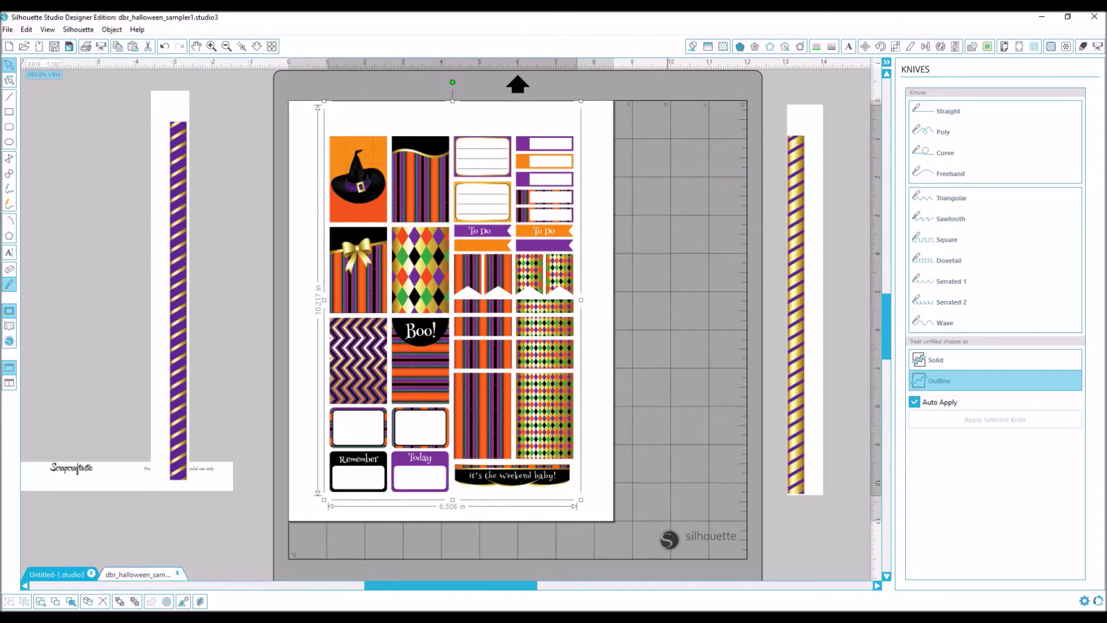
pyautogui.click(1020, 47)
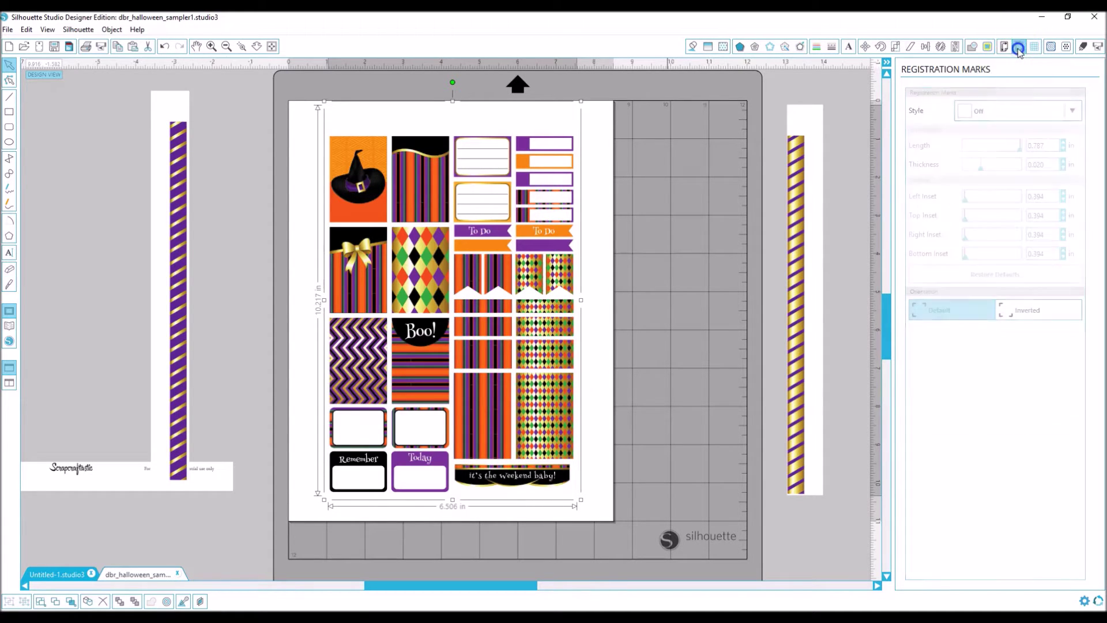
# Switch registration marks to Type 1 and try insets of 0.5, 0.3 and 0.5
pyautogui.click(1072, 112)
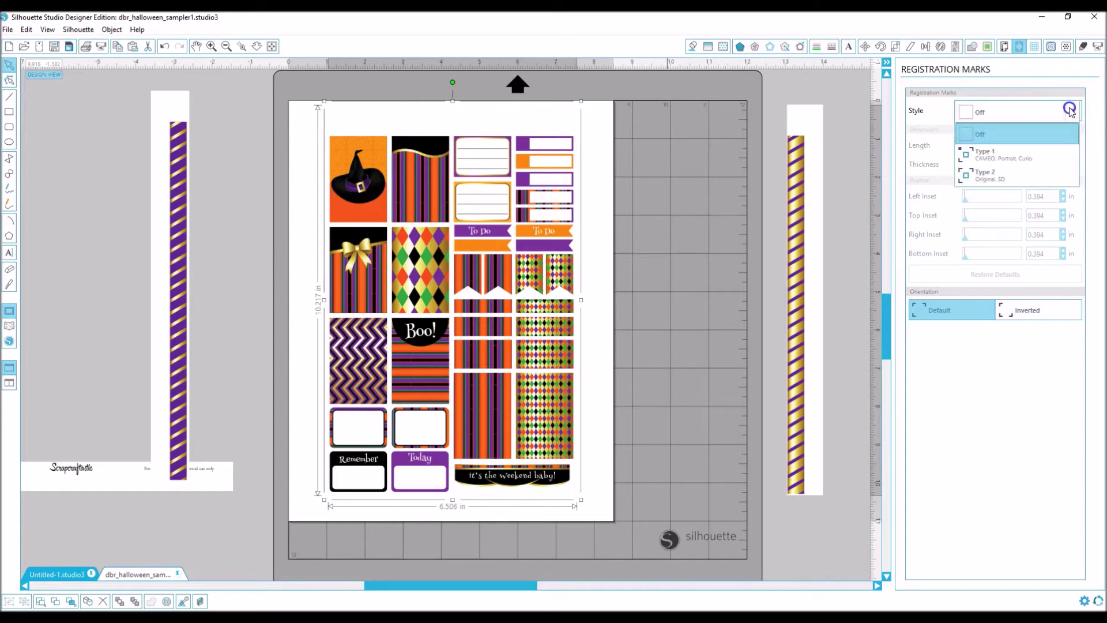
pyautogui.click(1031, 153)
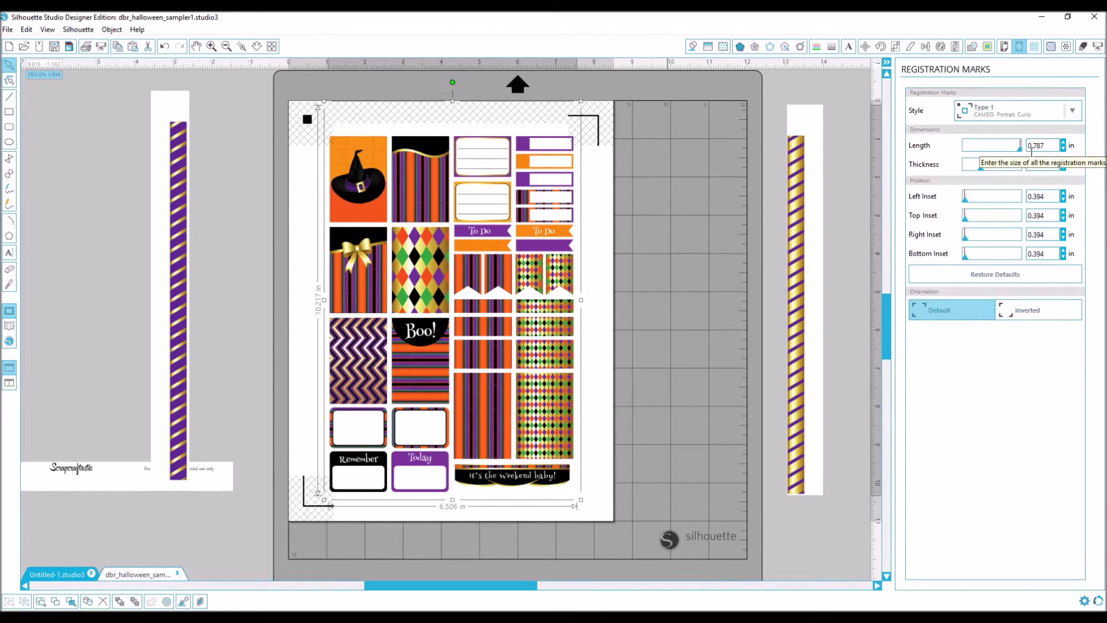
pyautogui.click(1059, 239)
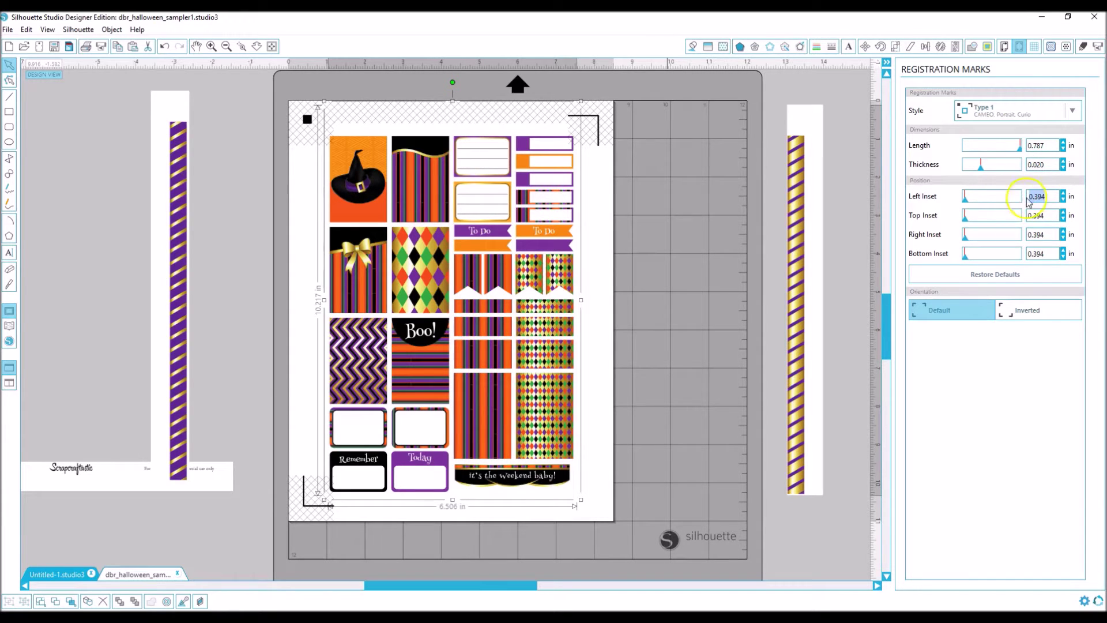
pyautogui.write('.5')
pyautogui.press('Tab')
pyautogui.write('.3')
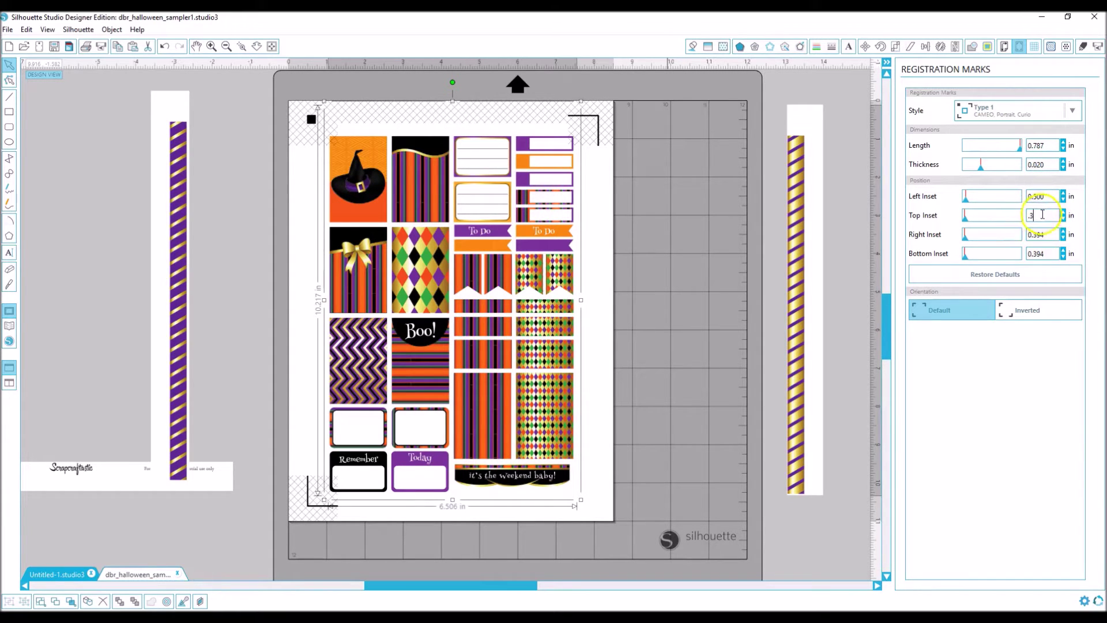
pyautogui.press('Tab')
pyautogui.write('.5')
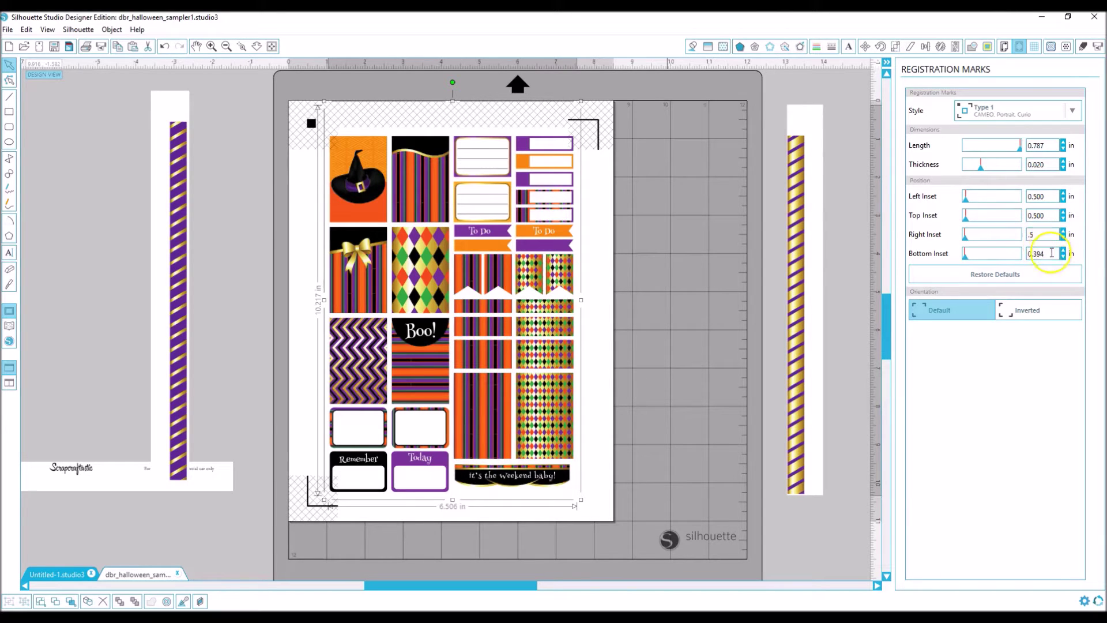
pyautogui.press('Tab')
pyautogui.write('.')
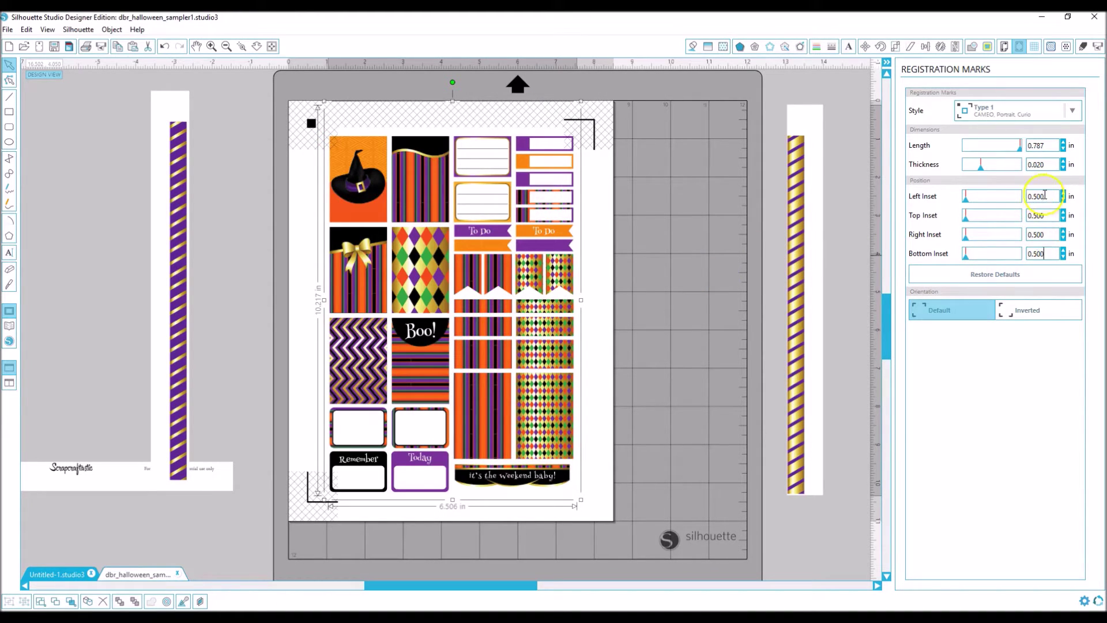
# Restore the insets to 0.394 in and zoom back in on the page
pyautogui.click(984, 196)
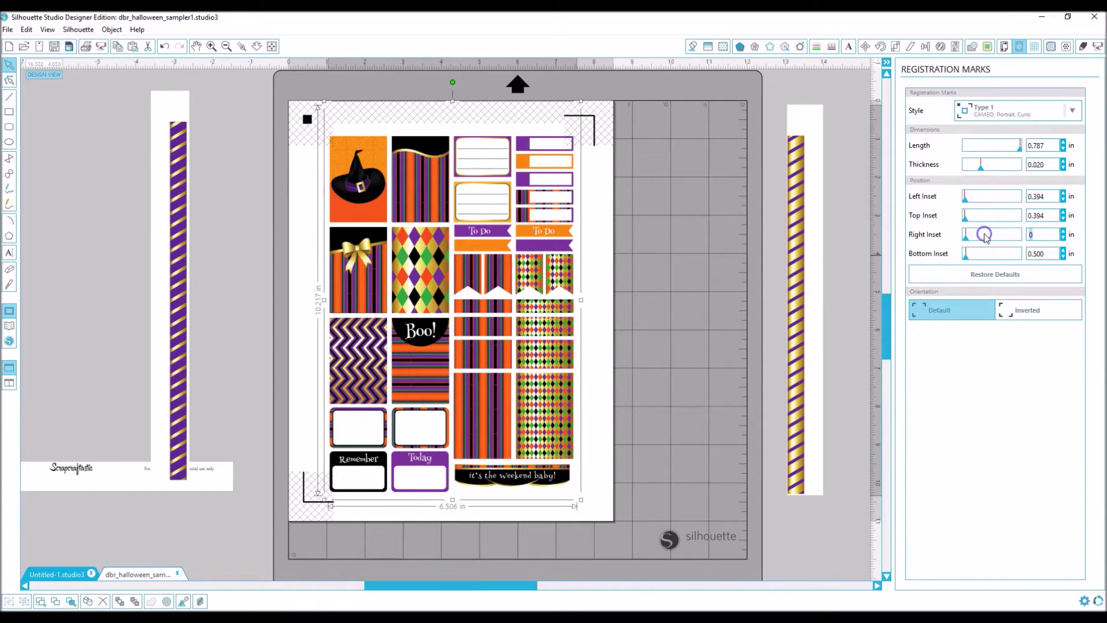
pyautogui.write('.394')
pyautogui.press('Tab')
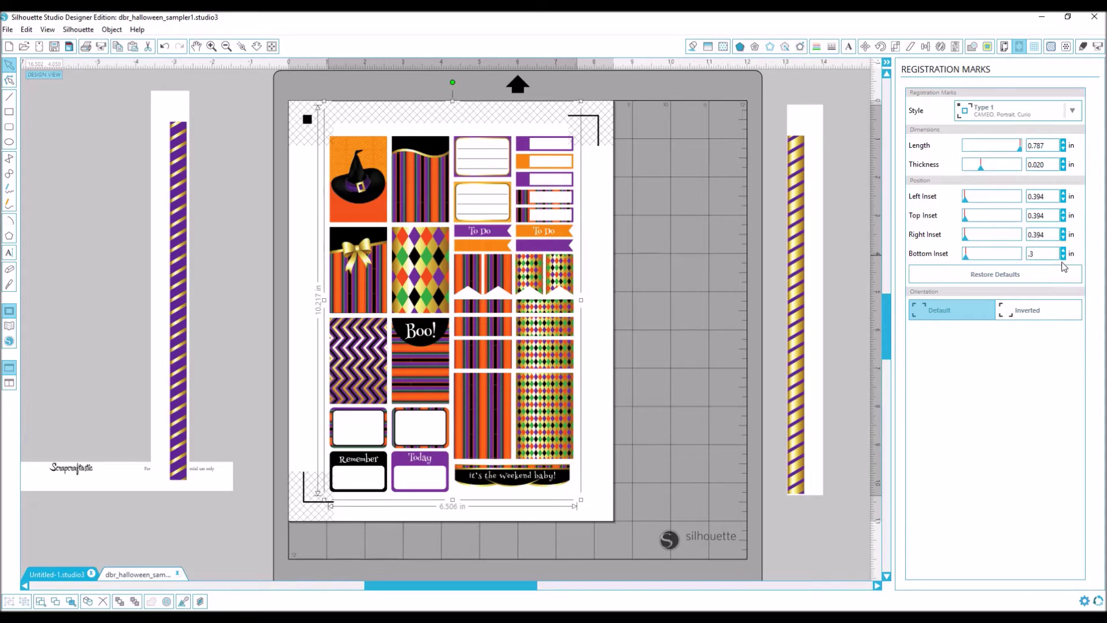
pyautogui.write('.394')
pyautogui.press('Return')
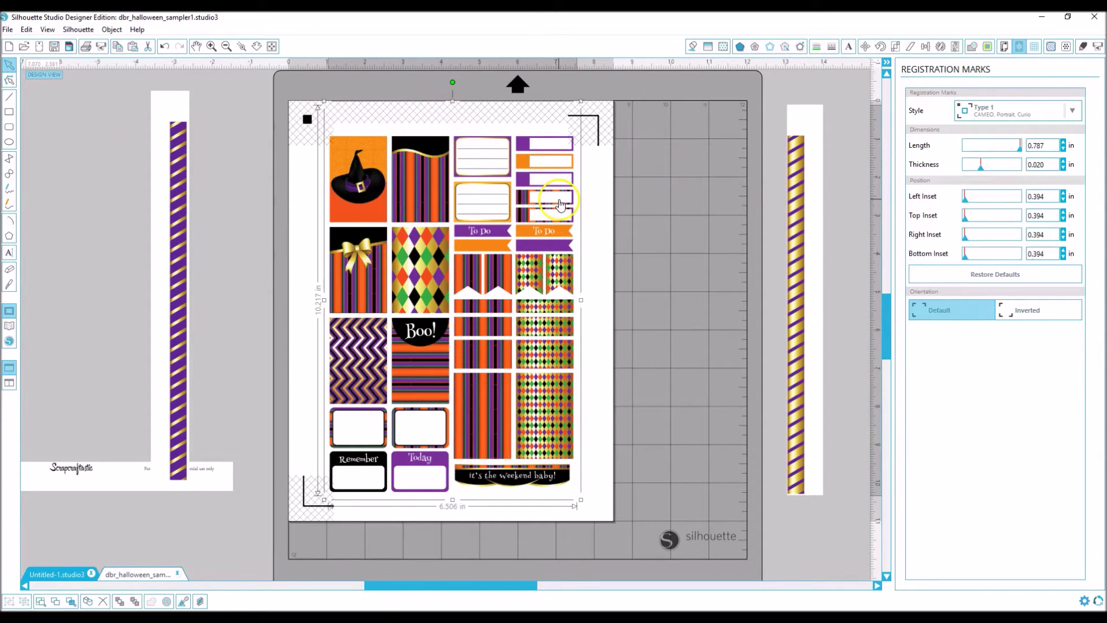
pyautogui.click(255, 101)
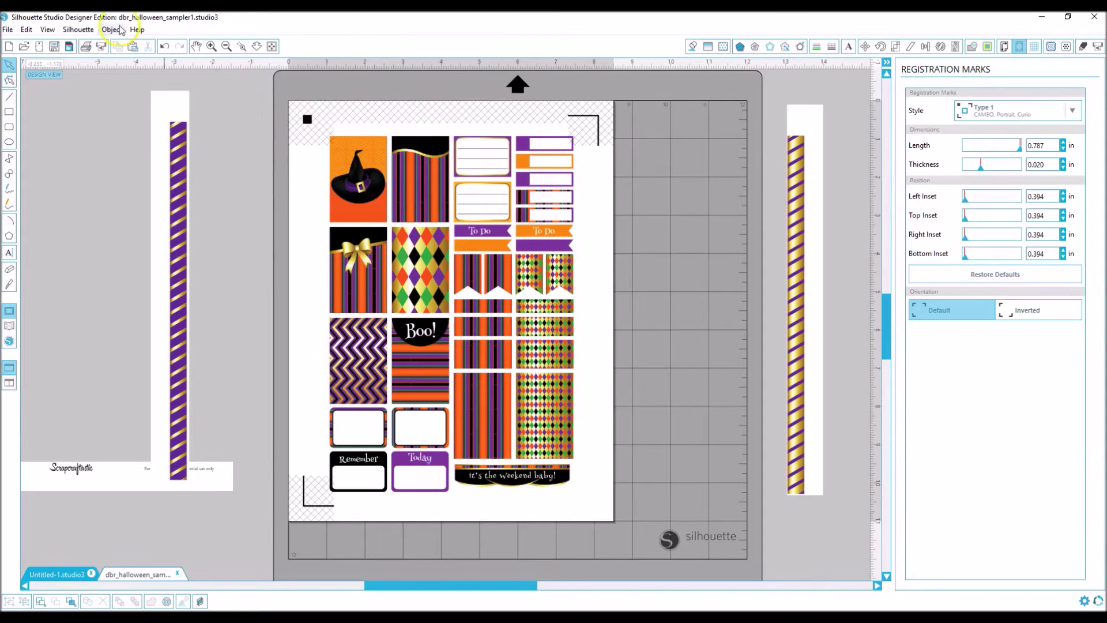
pyautogui.click(211, 46)
pyautogui.scroll(2, 259, 129)
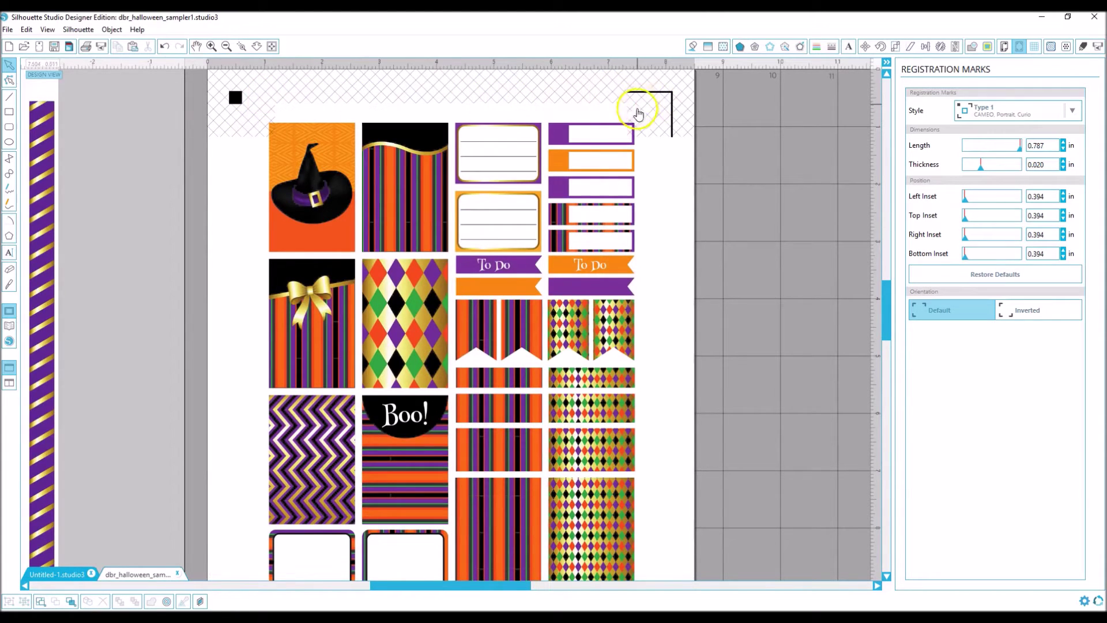
# Check the stickers fall inside the Type 1 marks and select the whole design for slicing
pyautogui.scroll(1, 464, 94)
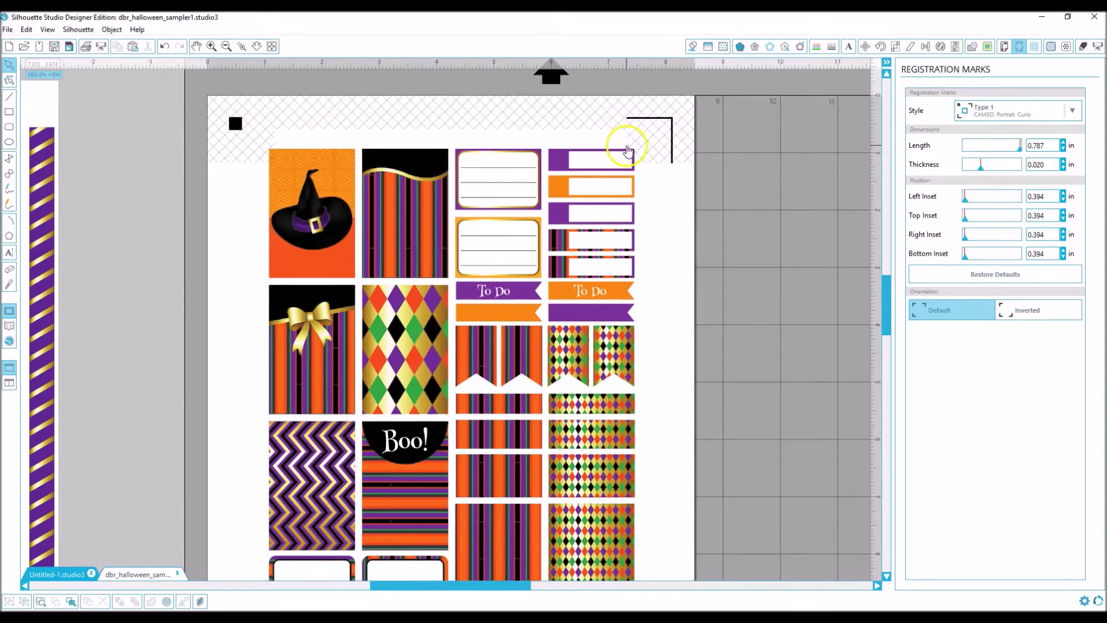
pyautogui.scroll(-1, 626, 158)
pyautogui.scroll(-5, 522, 130)
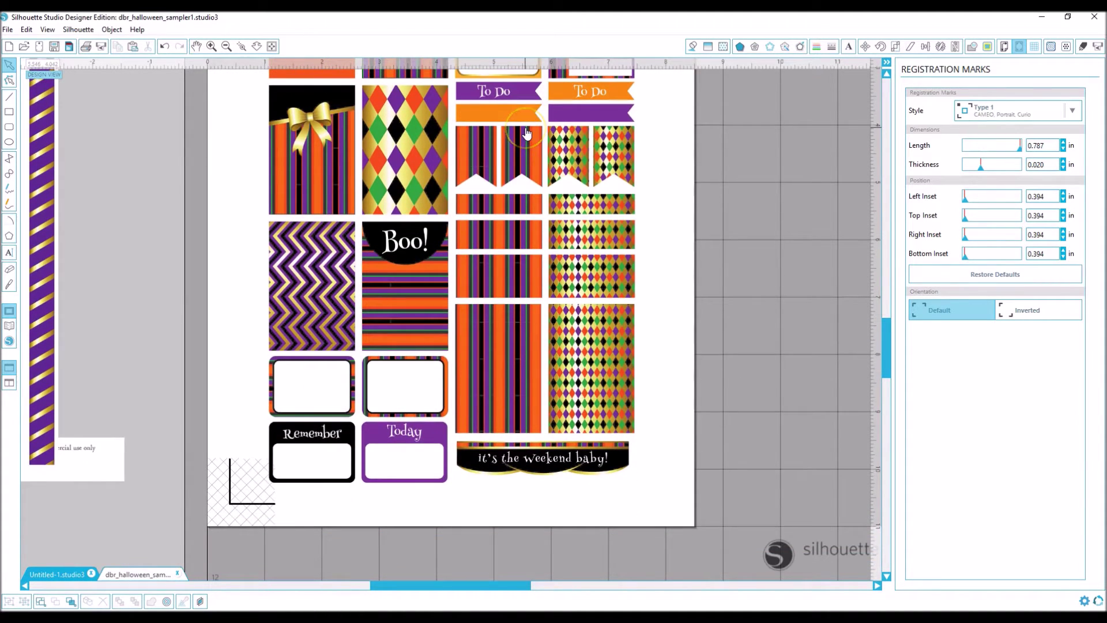
pyautogui.scroll(5, 527, 134)
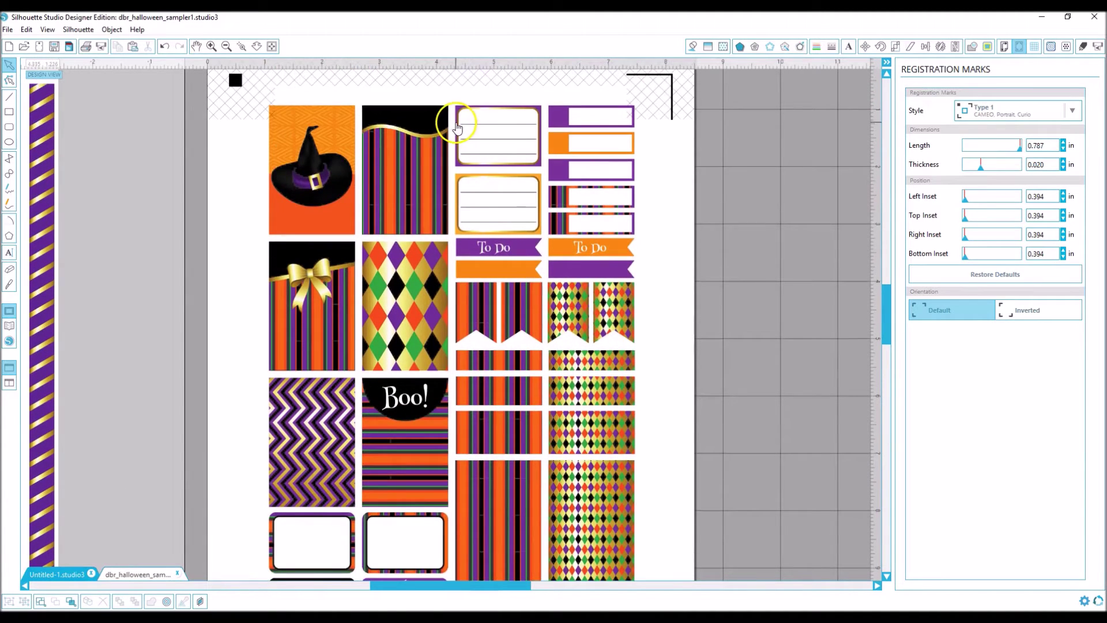
pyautogui.scroll(-4, 455, 126)
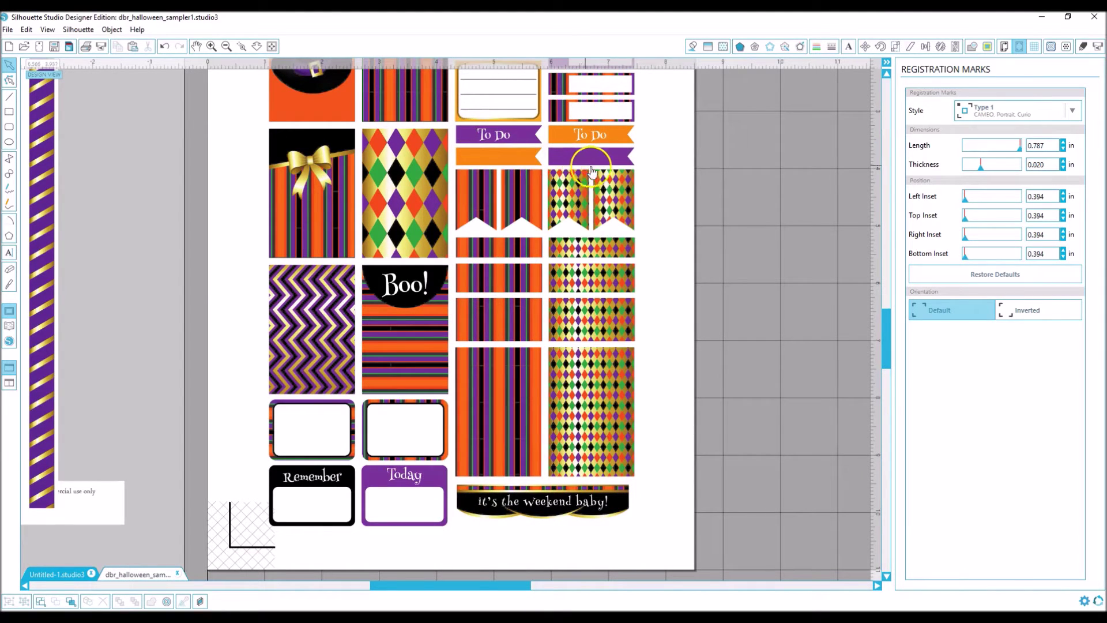
pyautogui.click(332, 259)
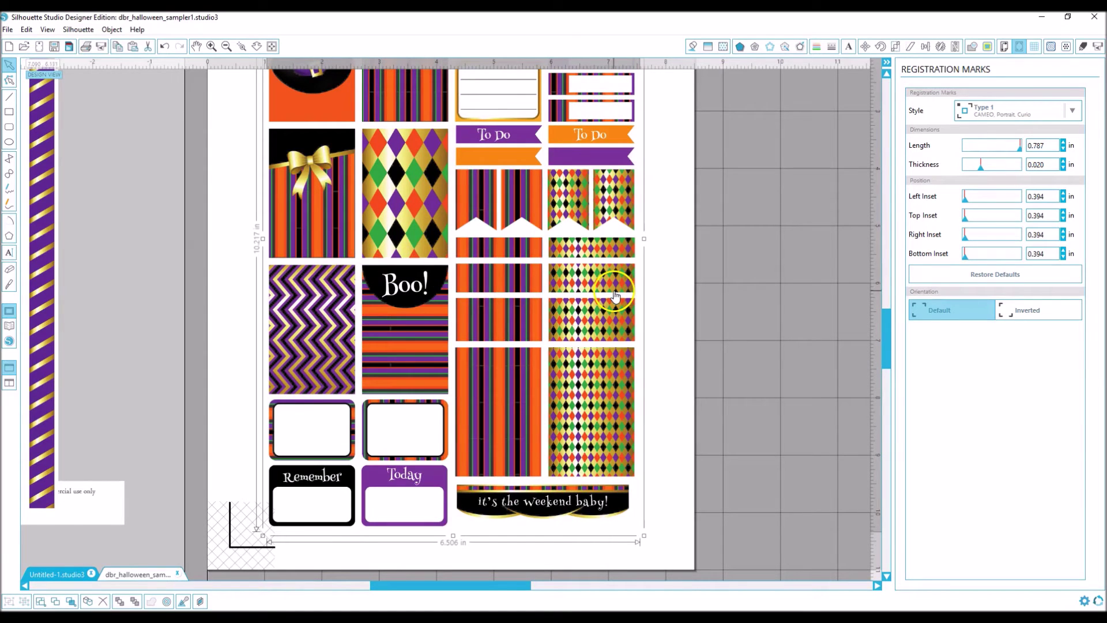
pyautogui.click(8, 285)
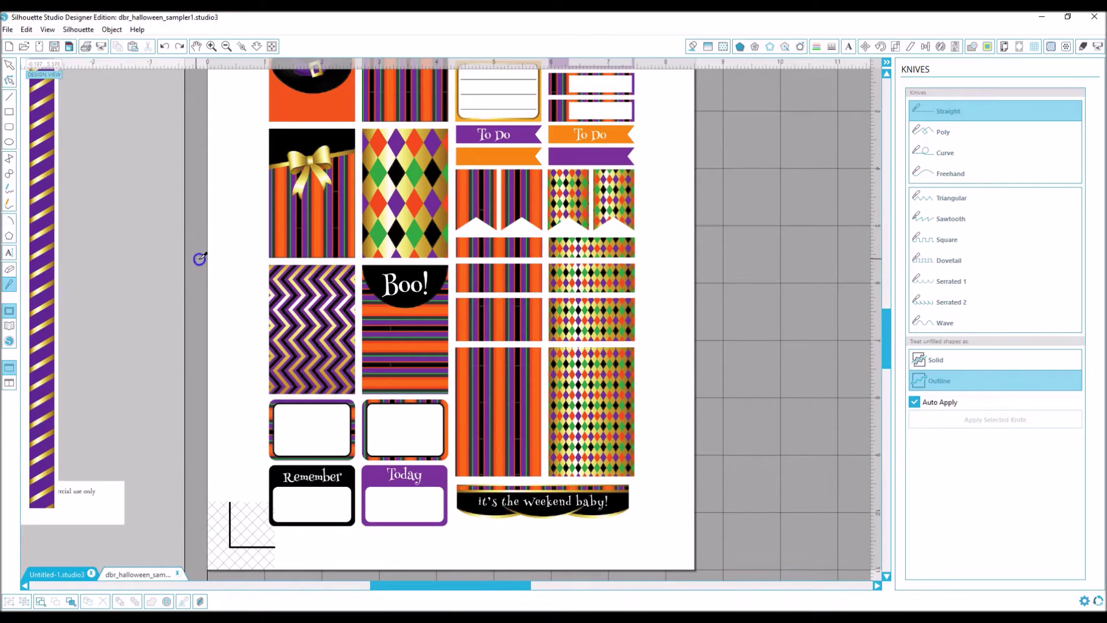
# Slice across below the bow row and move the lower stickers off the page to the left
pyautogui.moveTo(200, 259); pyautogui.dragTo(722, 289)
pyautogui.click(8, 64)
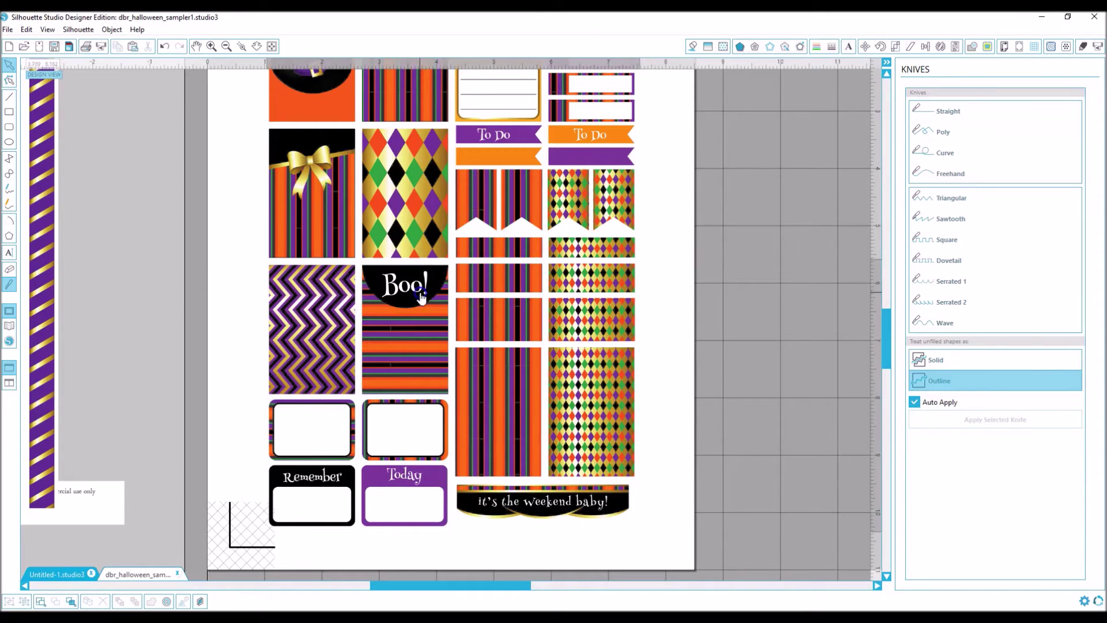
pyautogui.moveTo(257, 255); pyautogui.dragTo(643, 533)
pyautogui.moveTo(562, 309); pyautogui.dragTo(42, 234)
# Try placing the pattern pieces below the bow row, then undo them back to the margin
pyautogui.scroll(4, 206, 237)
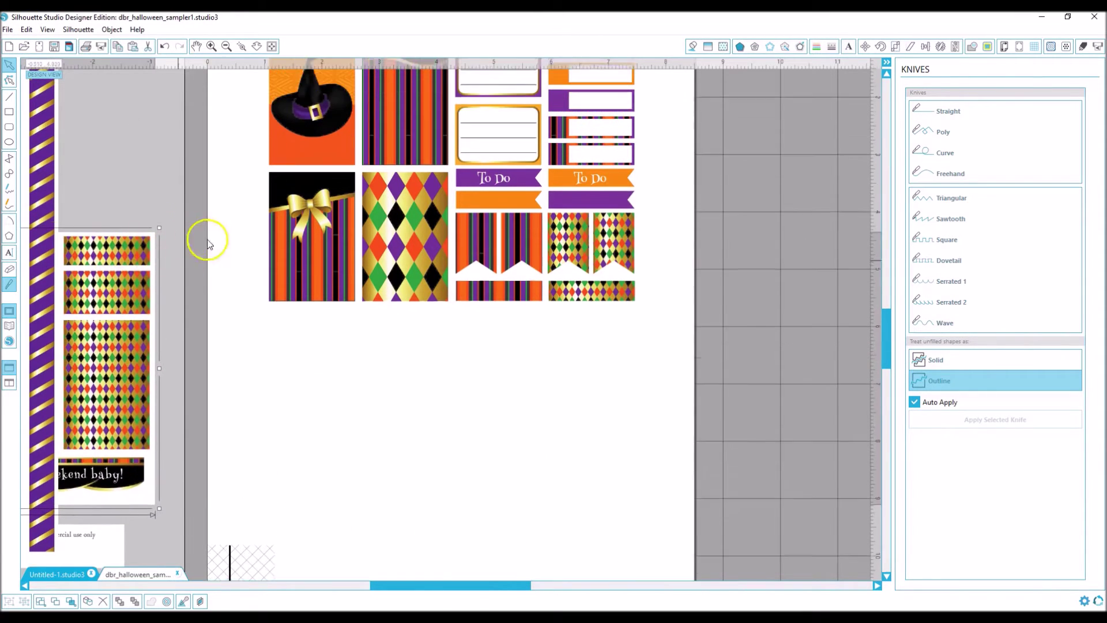
pyautogui.scroll(2, 342, 202)
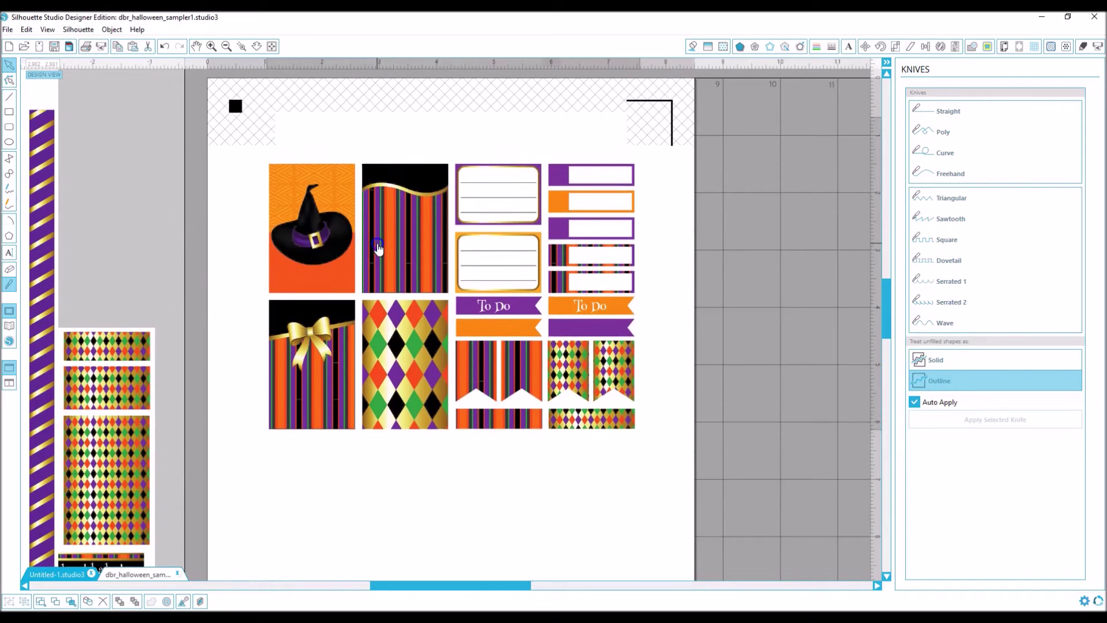
pyautogui.scroll(-3, 378, 237)
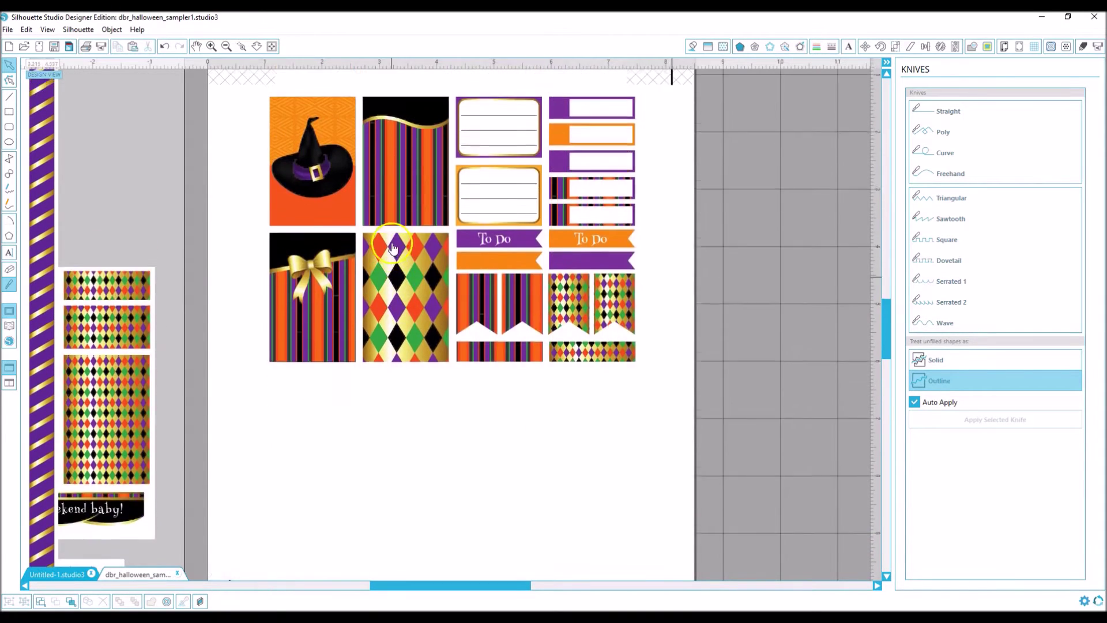
pyautogui.scroll(5, 412, 233)
pyautogui.scroll(1, 411, 234)
pyautogui.scroll(-2, 415, 235)
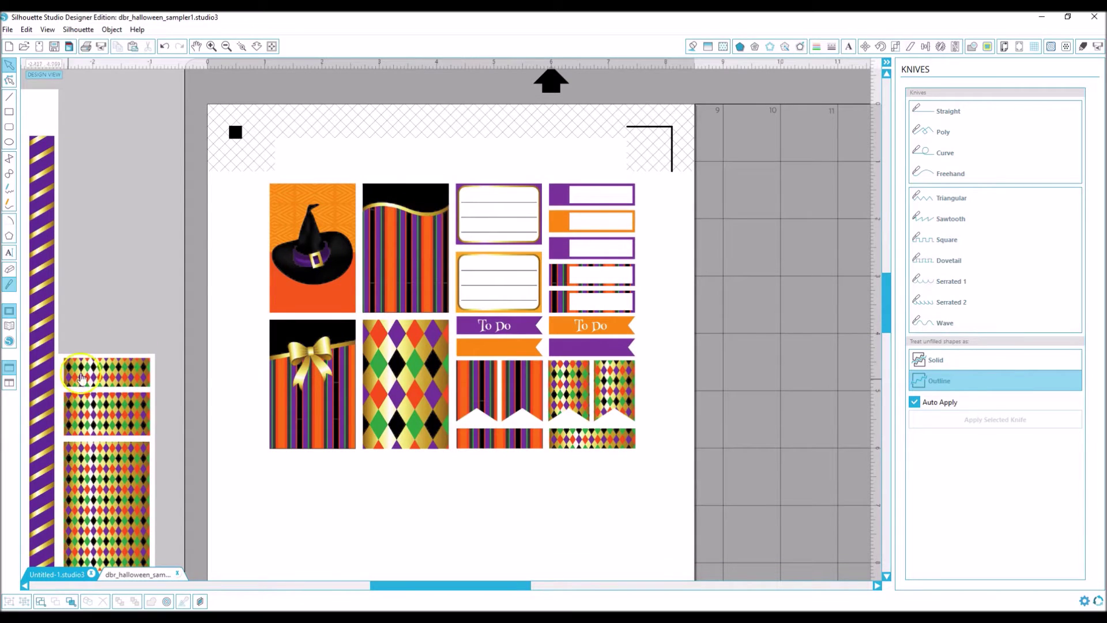
pyautogui.moveTo(118, 385); pyautogui.dragTo(336, 474)
pyautogui.click(321, 465)
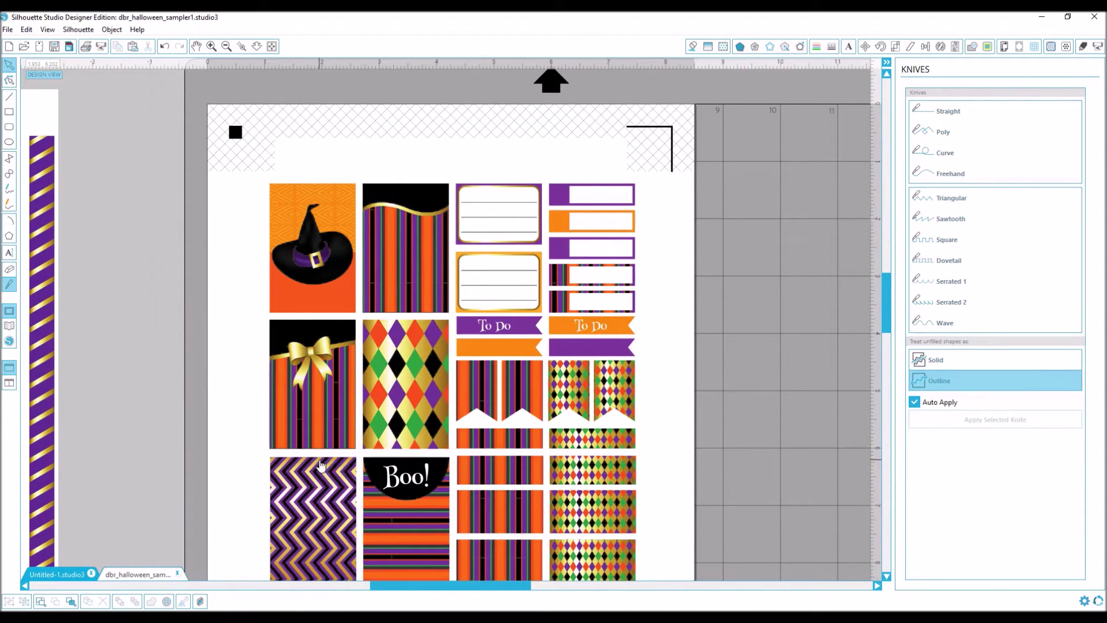
pyautogui.hotkey('ctrl', 'z')
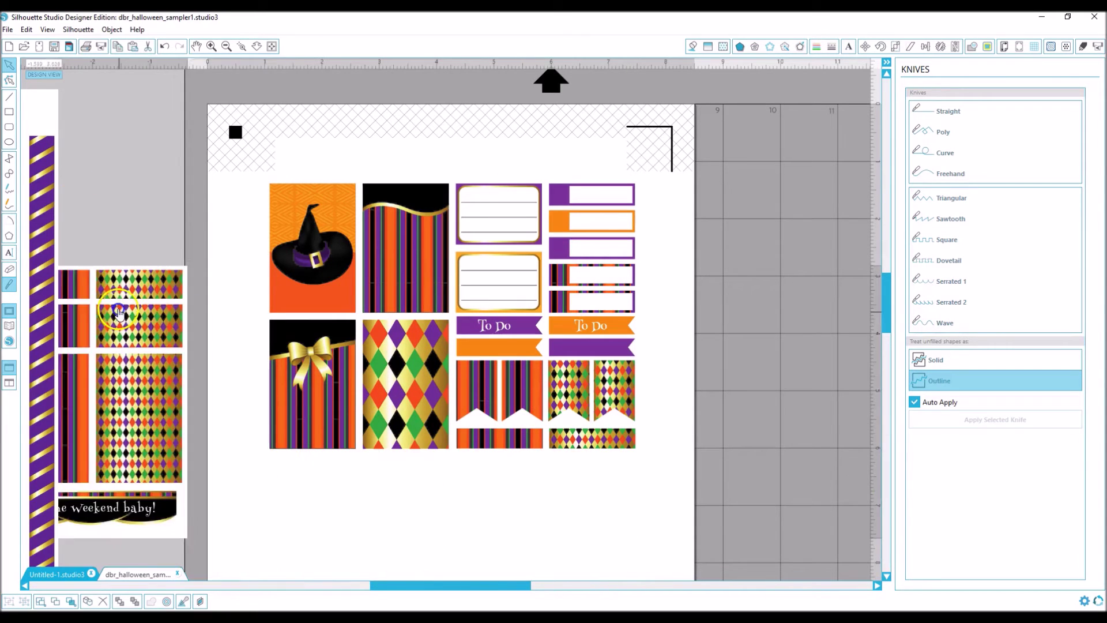
pyautogui.hotkey('ctrl', 'z')
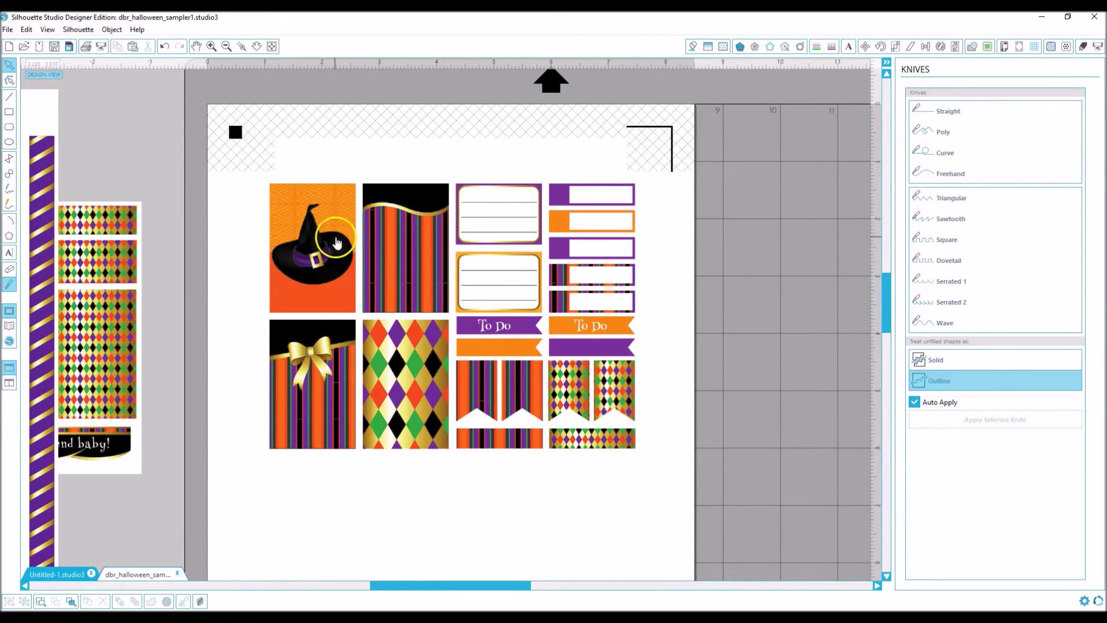
pyautogui.scroll(-2, 676, 299)
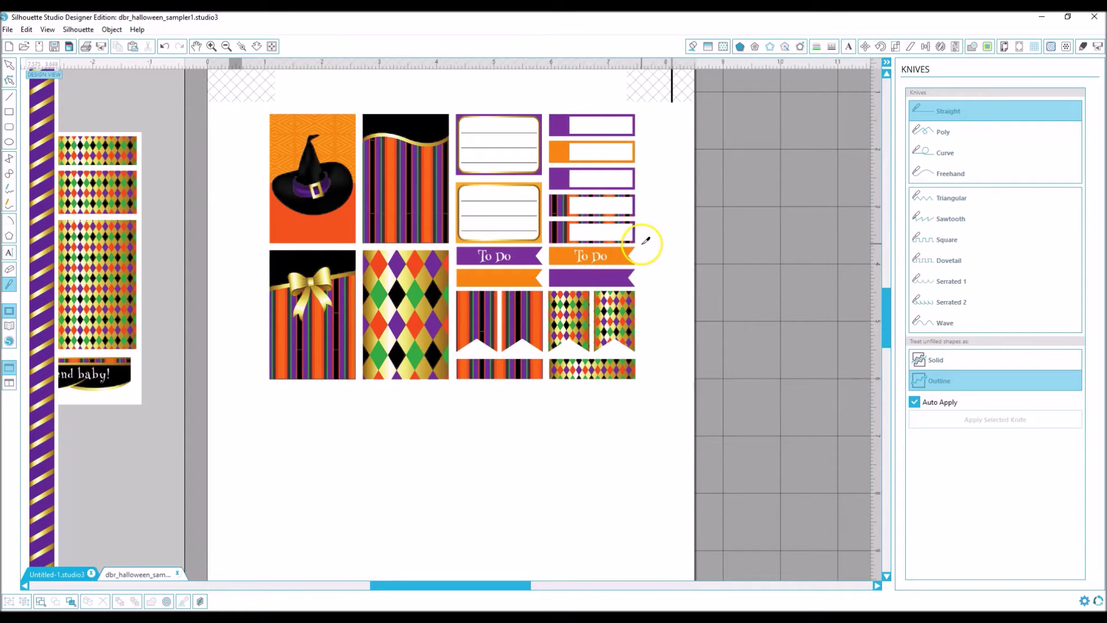
# Slice below the witch-hat row and move the lower stickers down to open a gap
pyautogui.moveTo(707, 244); pyautogui.dragTo(189, 252)
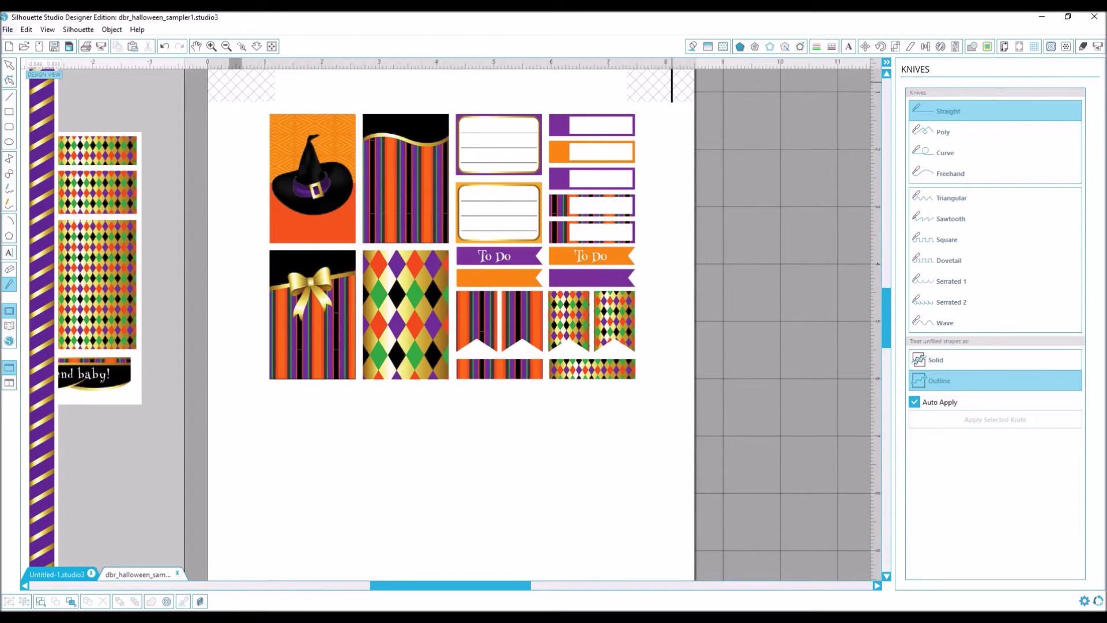
pyautogui.click(9, 65)
pyautogui.moveTo(549, 305); pyautogui.dragTo(552, 376)
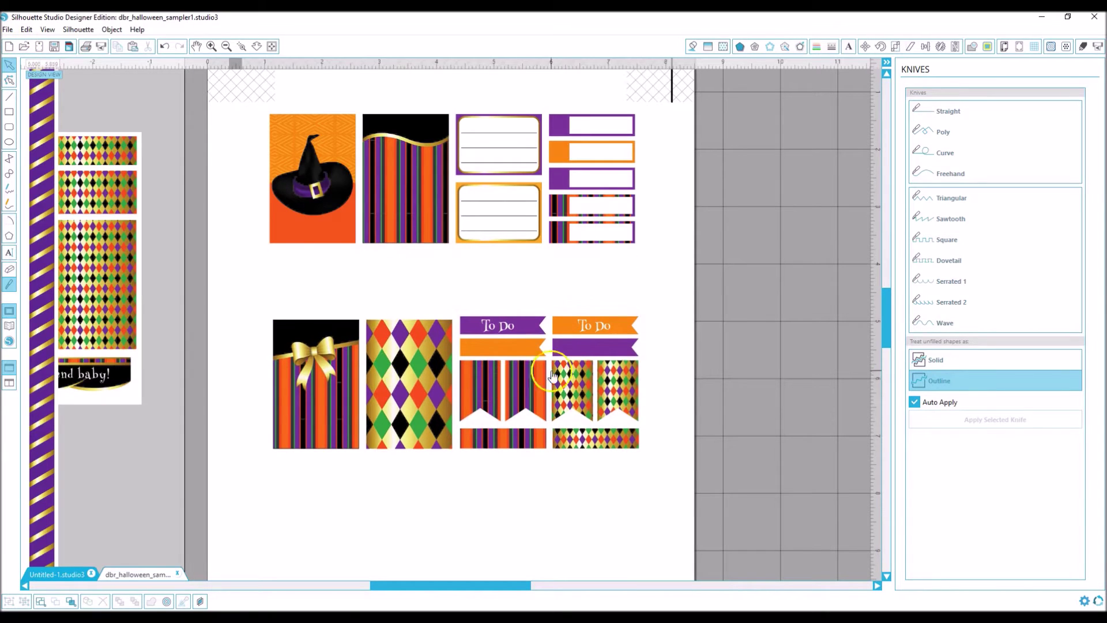
pyautogui.click(443, 296)
# Cut the two To Do banners free from the harlequin tile and their sticker group
pyautogui.click(9, 286)
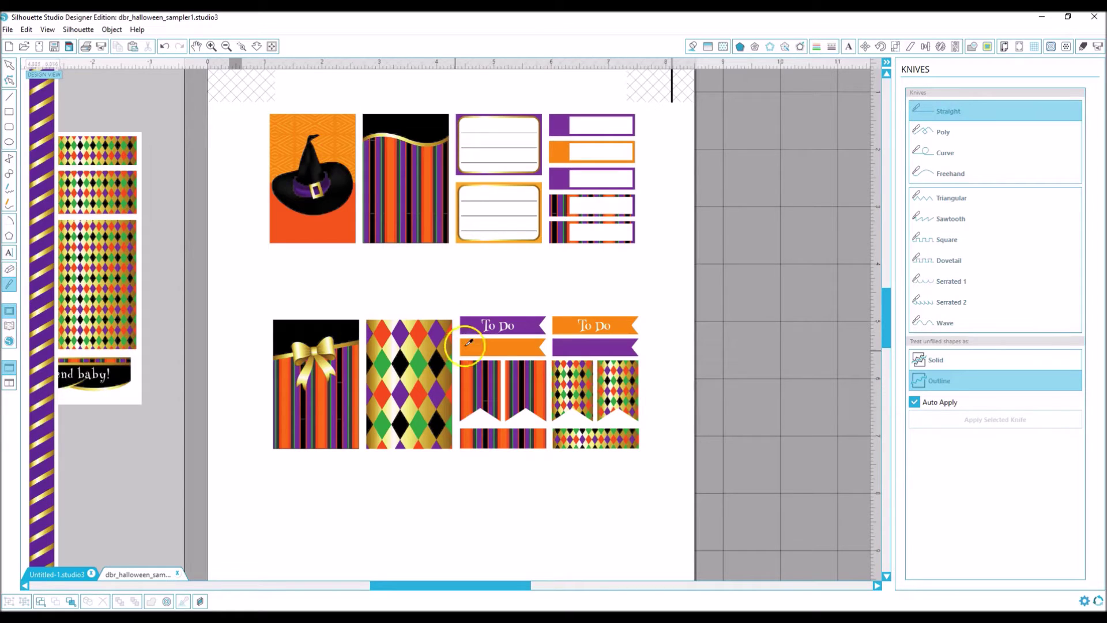
pyautogui.moveTo(459, 329); pyautogui.dragTo(457, 495)
pyautogui.click(10, 65)
pyautogui.moveTo(580, 363); pyautogui.dragTo(594, 337)
pyautogui.click(9, 284)
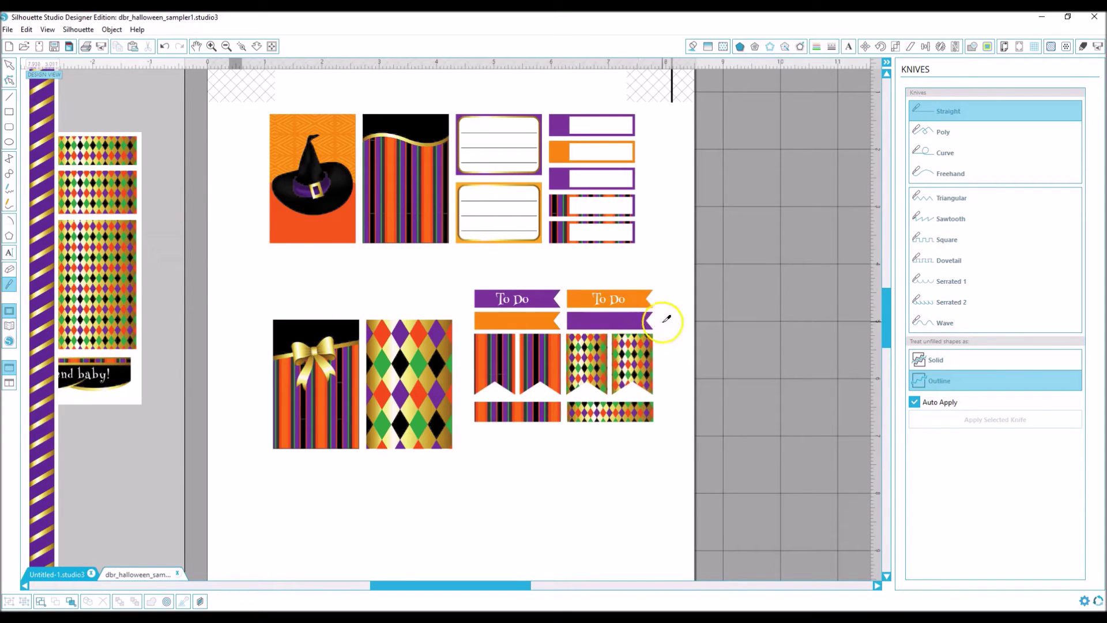
pyautogui.moveTo(679, 307); pyautogui.dragTo(442, 315)
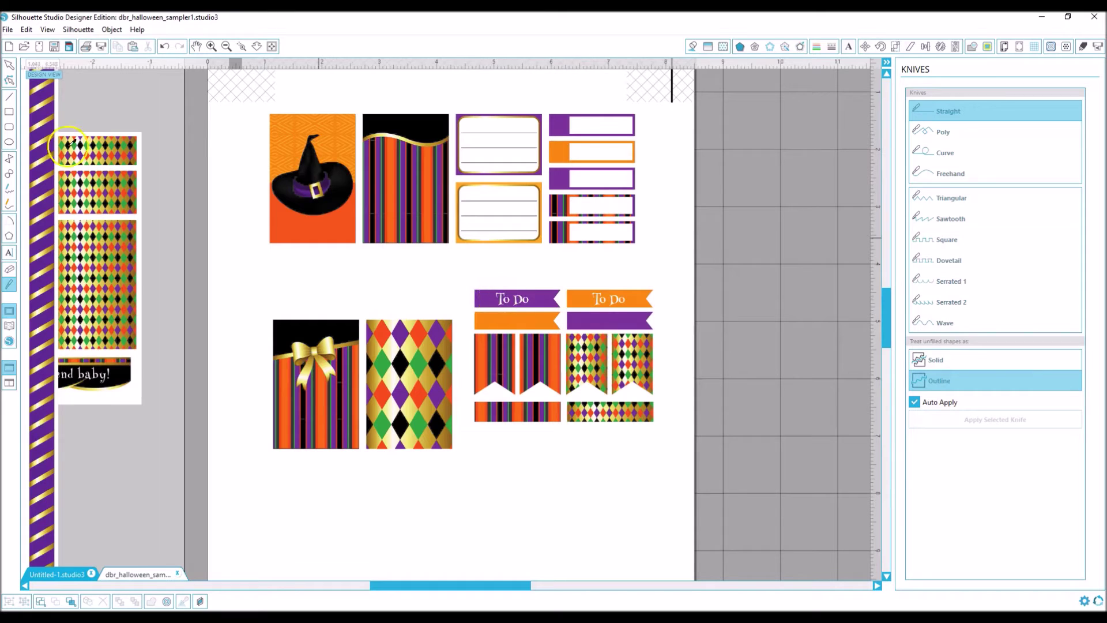
pyautogui.click(9, 66)
pyautogui.moveTo(527, 305); pyautogui.dragTo(528, 285)
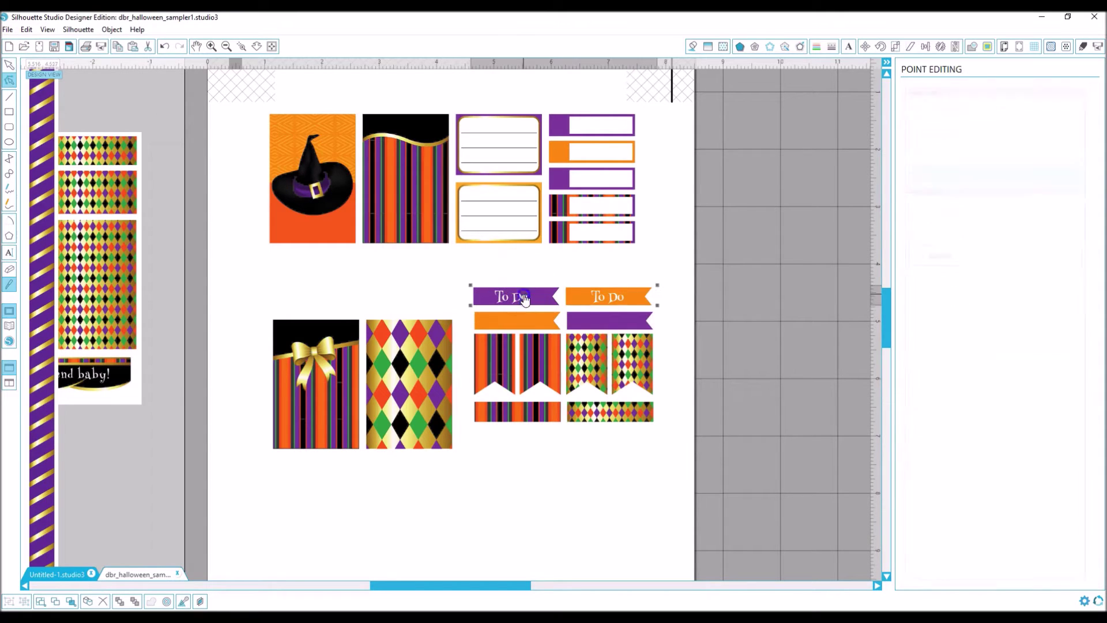
# Move the To Do banners below the tiles, raise the gift/harlequin tiles, and set the banner group beside them
pyautogui.click(505, 283)
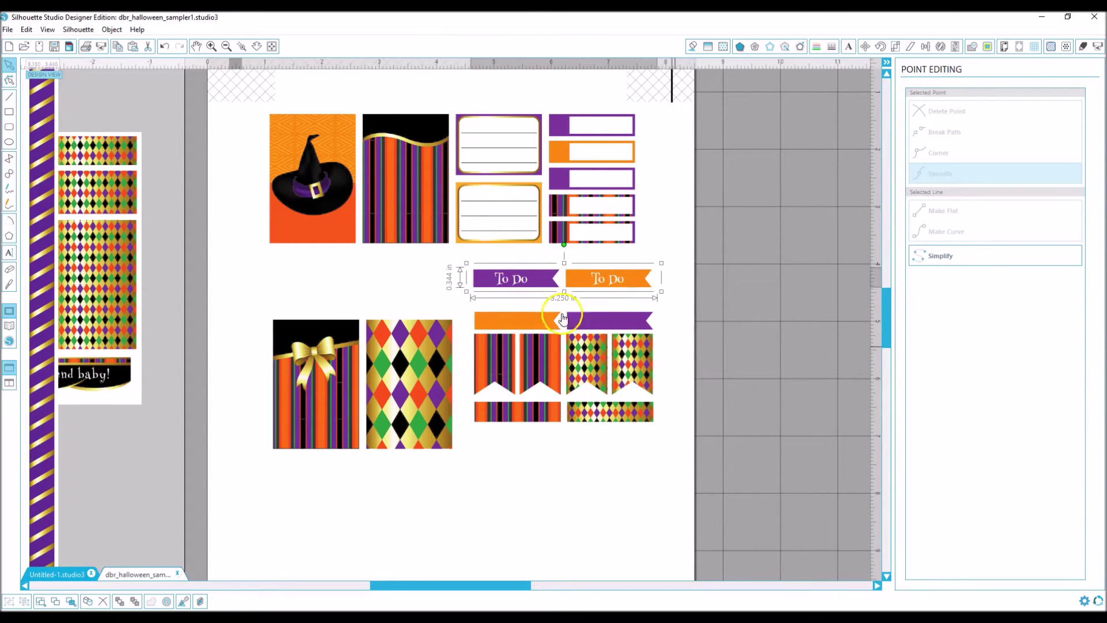
pyautogui.moveTo(564, 347); pyautogui.dragTo(601, 404)
pyautogui.moveTo(335, 372); pyautogui.dragTo(327, 312)
pyautogui.moveTo(522, 275); pyautogui.dragTo(340, 479)
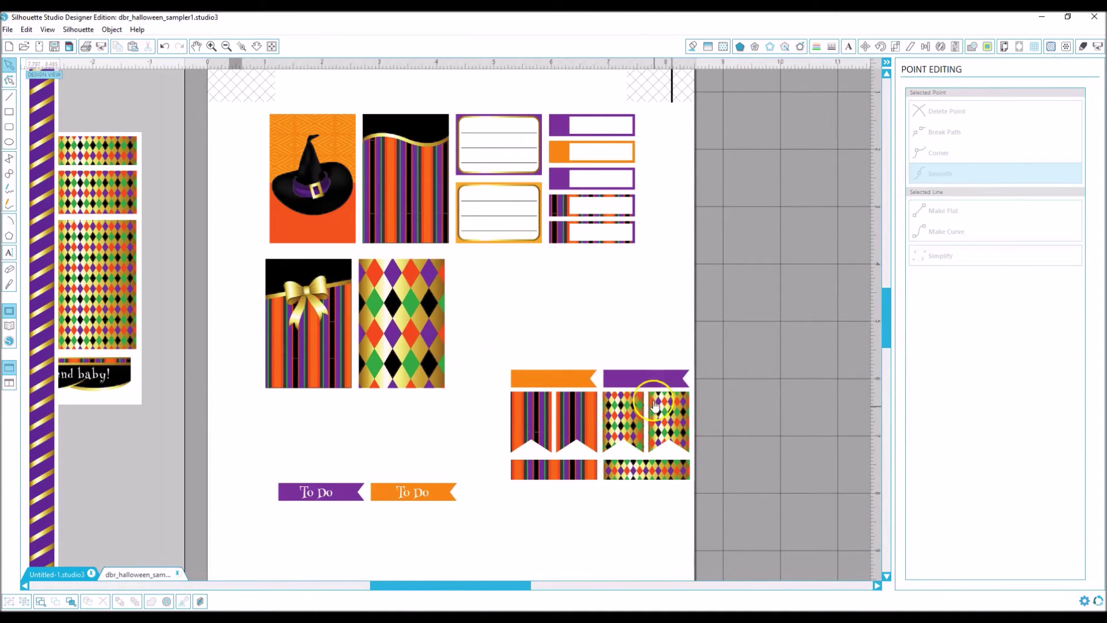
pyautogui.moveTo(600, 421); pyautogui.dragTo(559, 343)
pyautogui.click(9, 283)
pyautogui.click(211, 46)
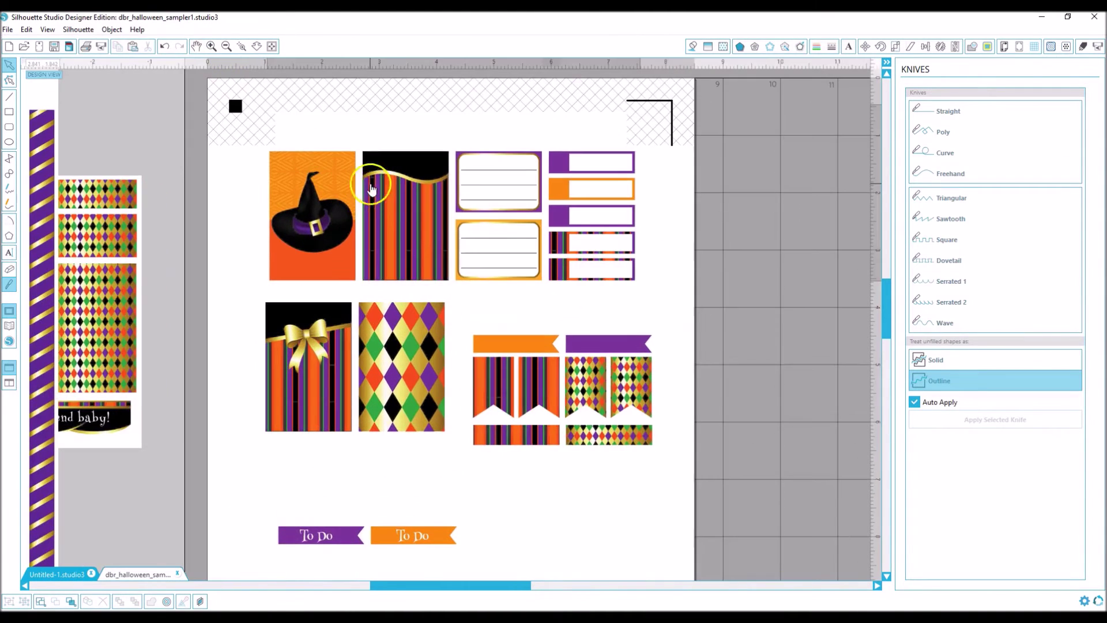
# Slice the purple, orange and striped label column free of the lined labels and park it on the right mat
pyautogui.moveTo(372, 189); pyautogui.dragTo(358, 192)
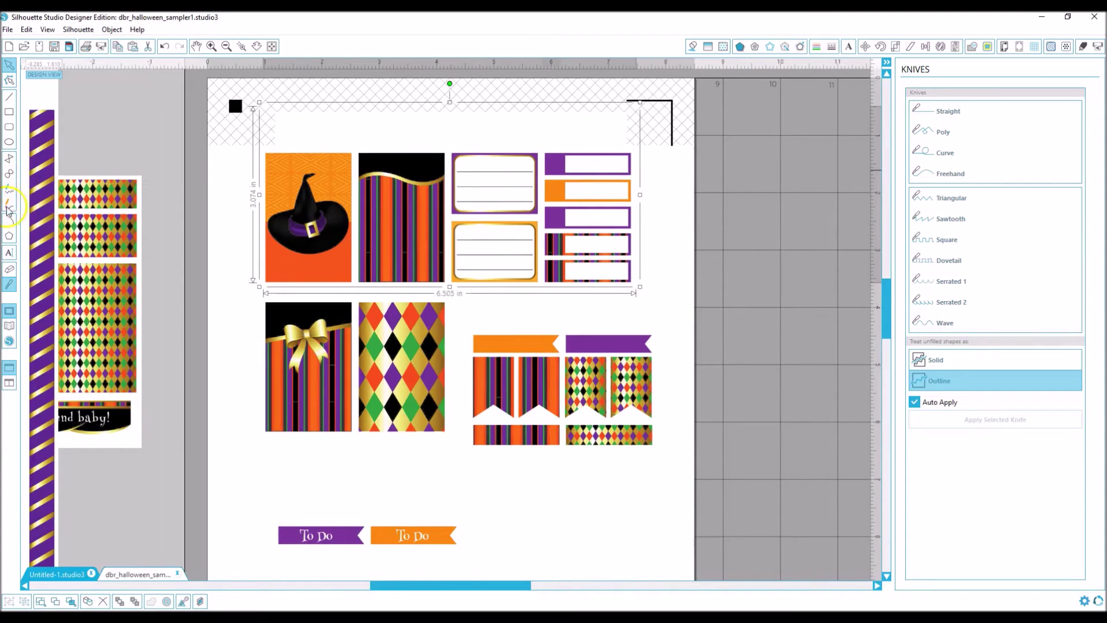
pyautogui.click(471, 117)
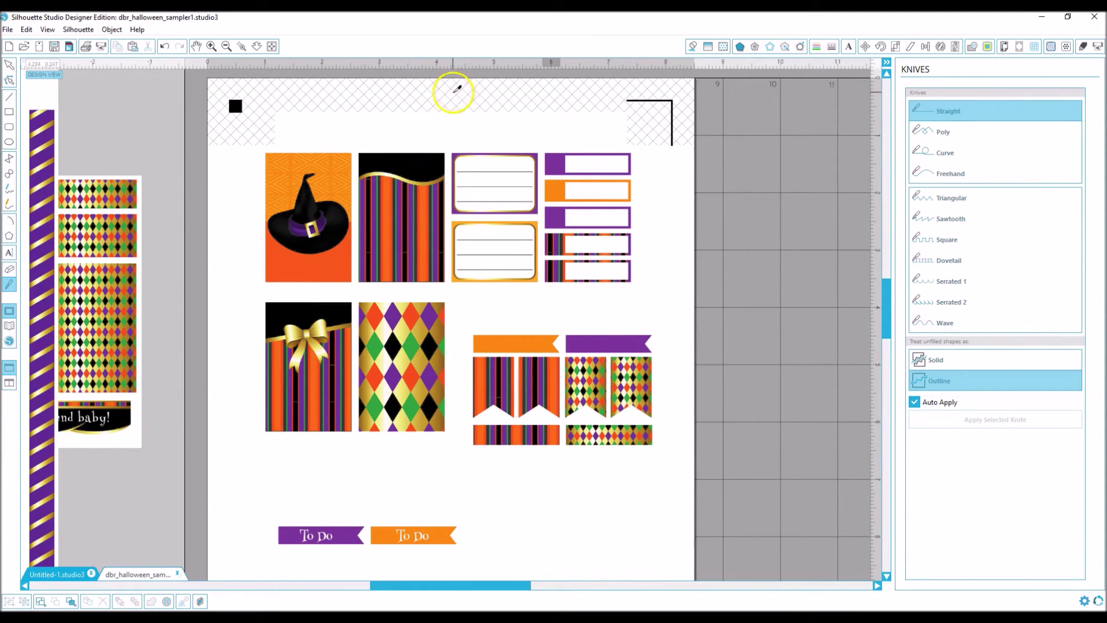
pyautogui.moveTo(453, 91); pyautogui.dragTo(455, 260)
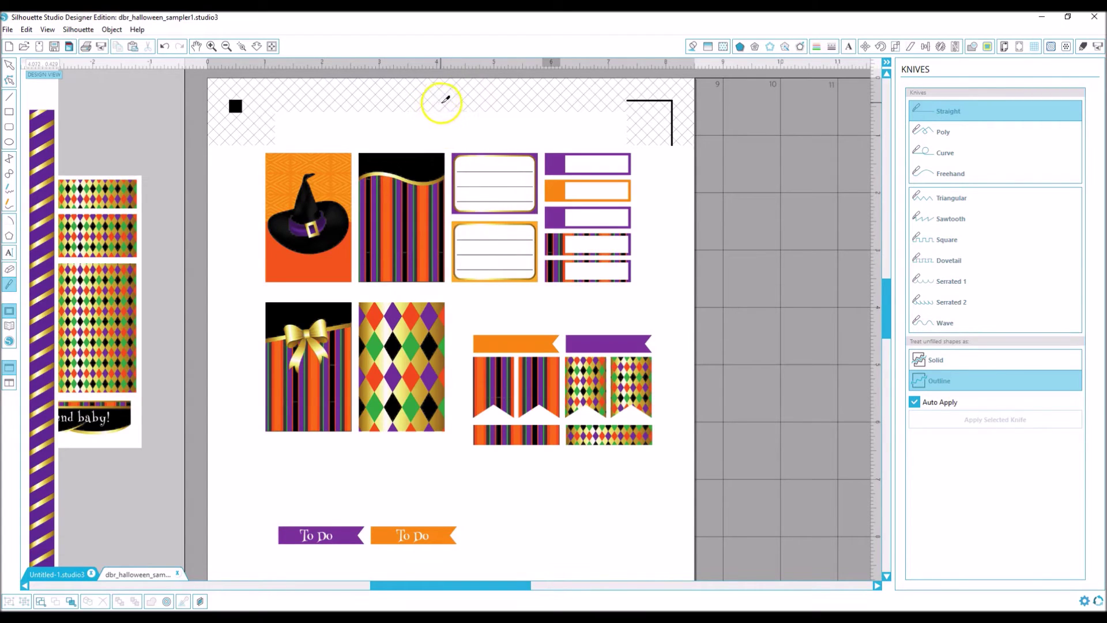
pyautogui.moveTo(448, 103); pyautogui.dragTo(460, 292)
pyautogui.moveTo(542, 102); pyautogui.dragTo(559, 313)
pyautogui.click(10, 66)
pyautogui.moveTo(576, 176); pyautogui.dragTo(779, 184)
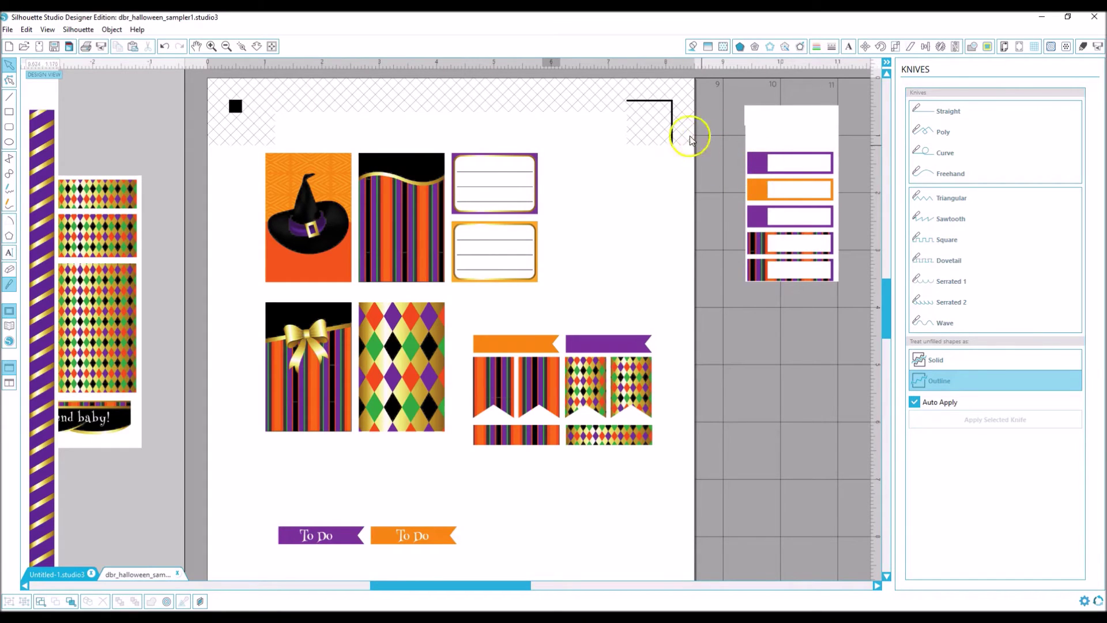
# Park the label column, align the hat and bow tiles, and move the banner group off-page left
pyautogui.click(225, 46)
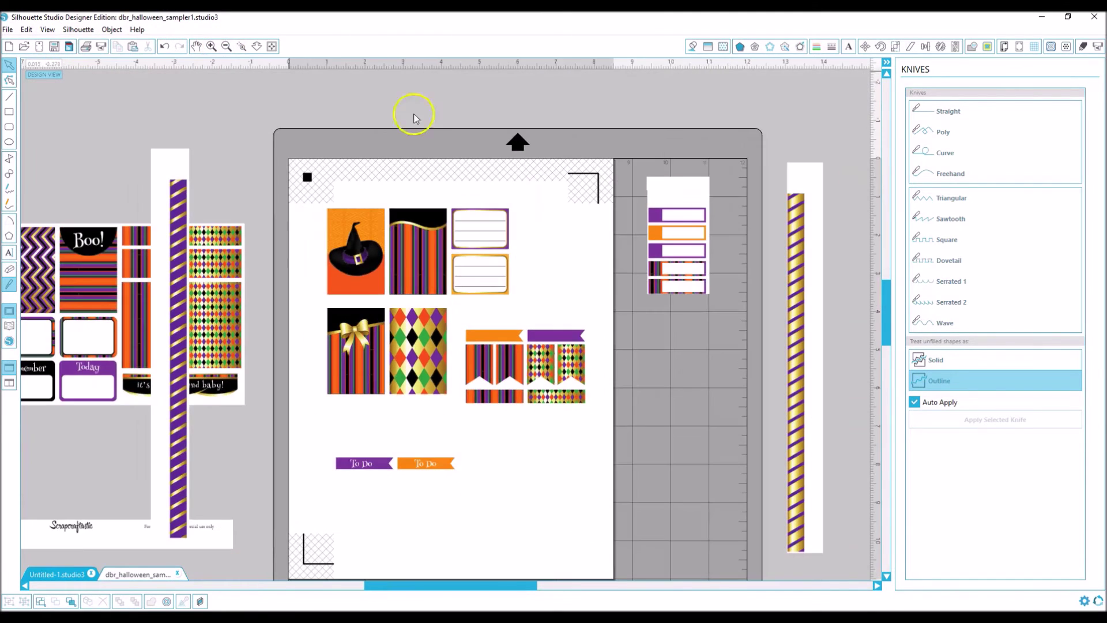
pyautogui.moveTo(673, 219); pyautogui.dragTo(829, 158)
pyautogui.moveTo(478, 243); pyautogui.dragTo(531, 250)
pyautogui.click(602, 291)
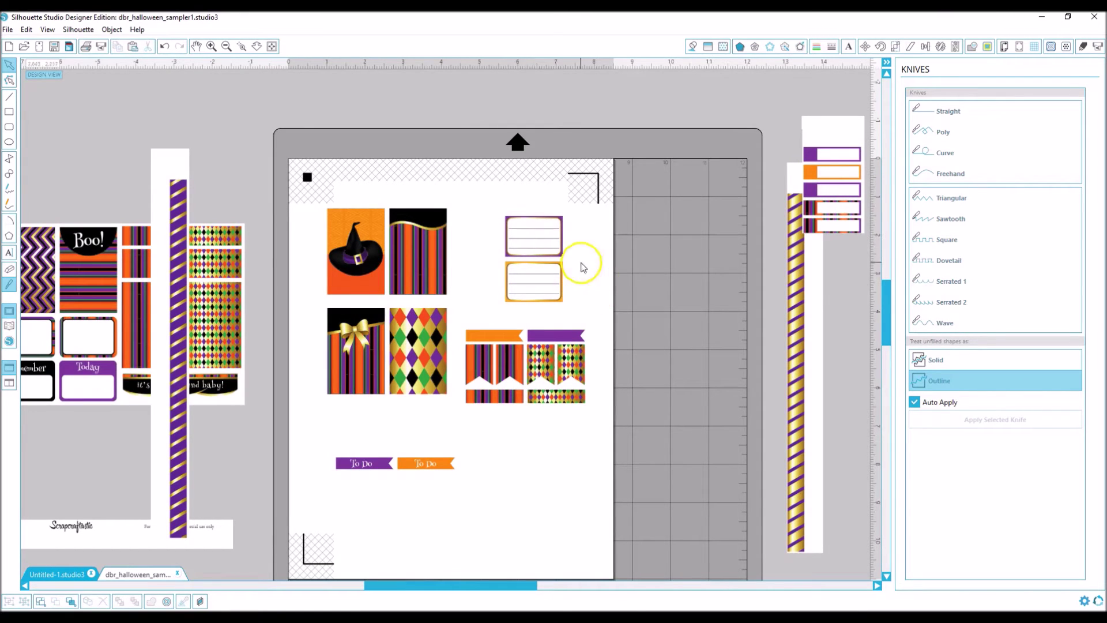
pyautogui.moveTo(406, 271)
pyautogui.mouseDown()
pyautogui.moveTo(403, 261)
pyautogui.moveTo(428, 261)
pyautogui.moveTo(407, 280)
pyautogui.mouseUp()
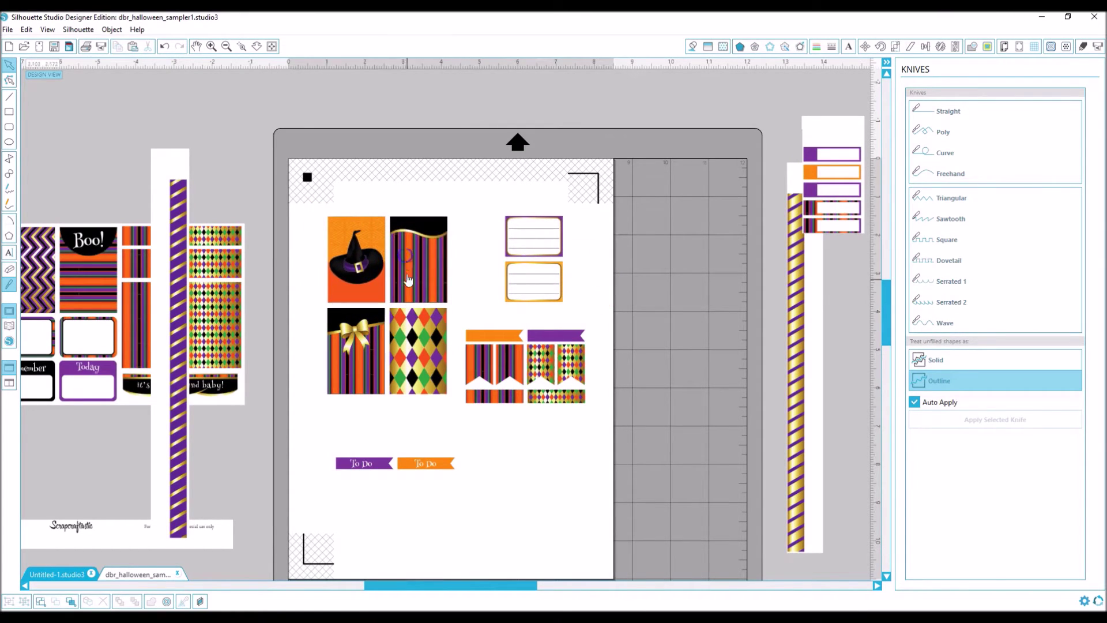
pyautogui.moveTo(405, 351)
pyautogui.mouseDown()
pyautogui.moveTo(376, 336)
pyautogui.moveTo(408, 350)
pyautogui.mouseUp()
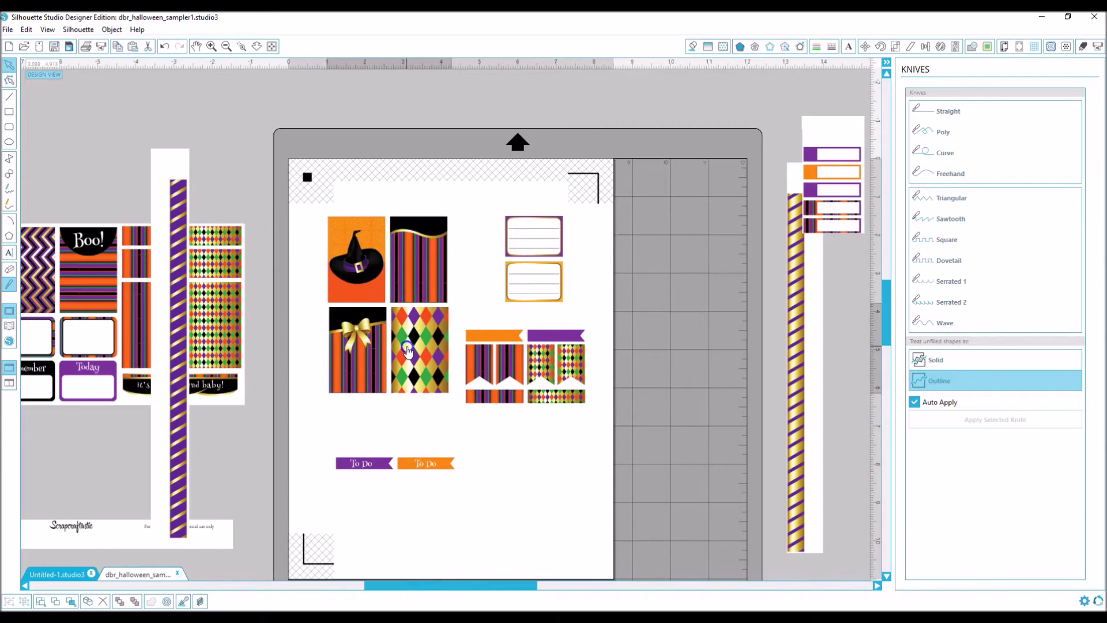
pyautogui.moveTo(498, 364); pyautogui.dragTo(34, 156)
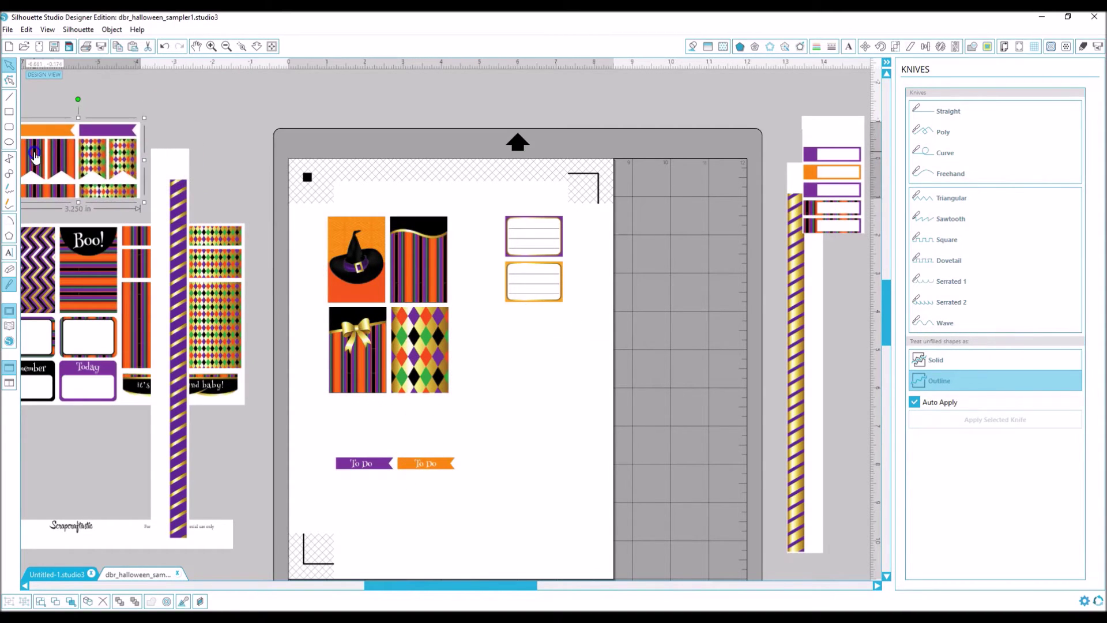
# Bring the Boo sticker sheet onto the page, slicing off its side strips and weekend banner
pyautogui.moveTo(136, 248); pyautogui.dragTo(530, 409)
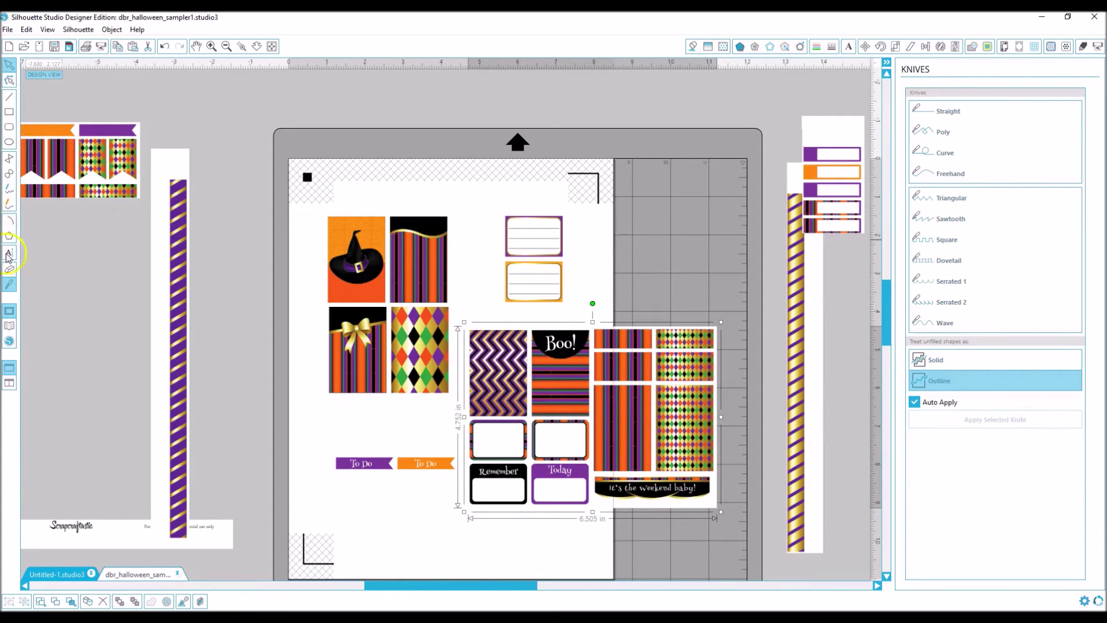
pyautogui.click(8, 255)
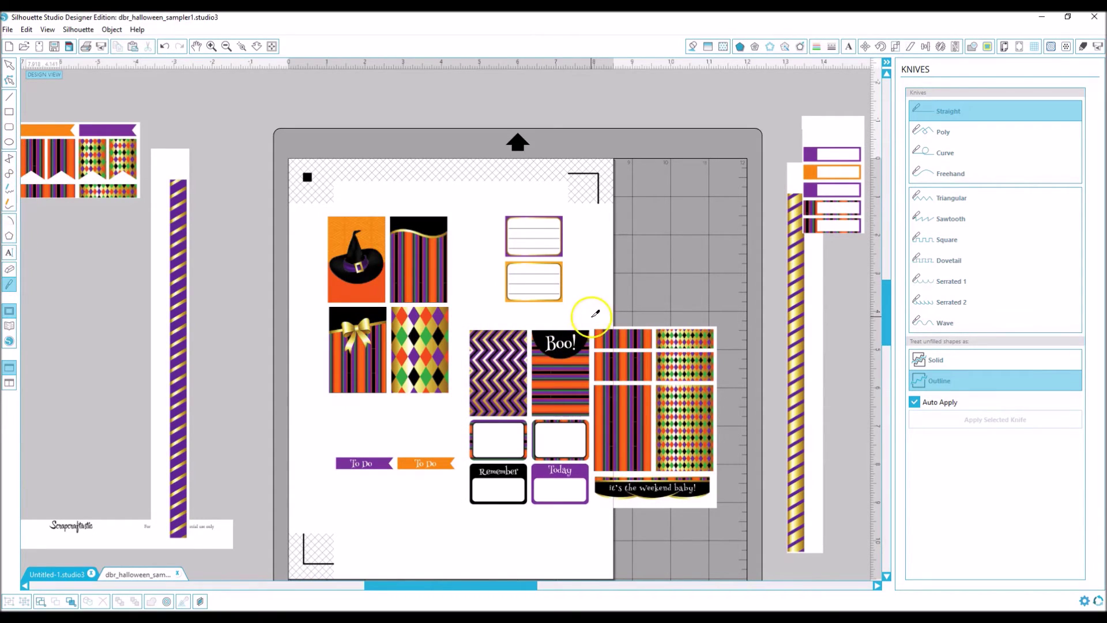
pyautogui.moveTo(592, 321); pyautogui.dragTo(603, 541)
pyautogui.click(10, 69)
pyautogui.moveTo(643, 394); pyautogui.dragTo(410, 456)
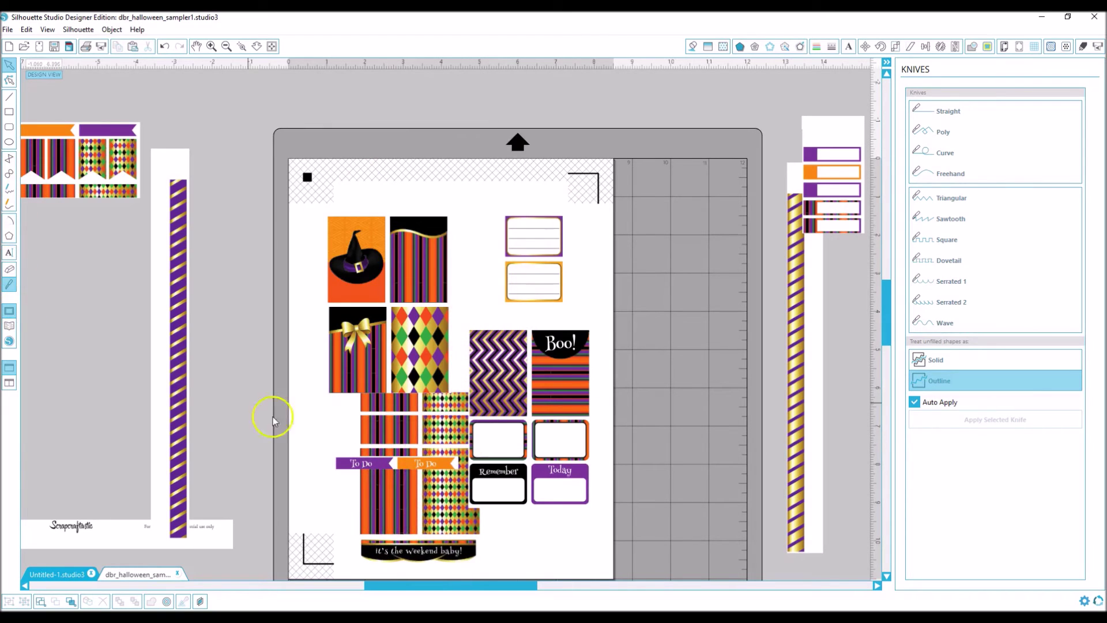
pyautogui.click(14, 286)
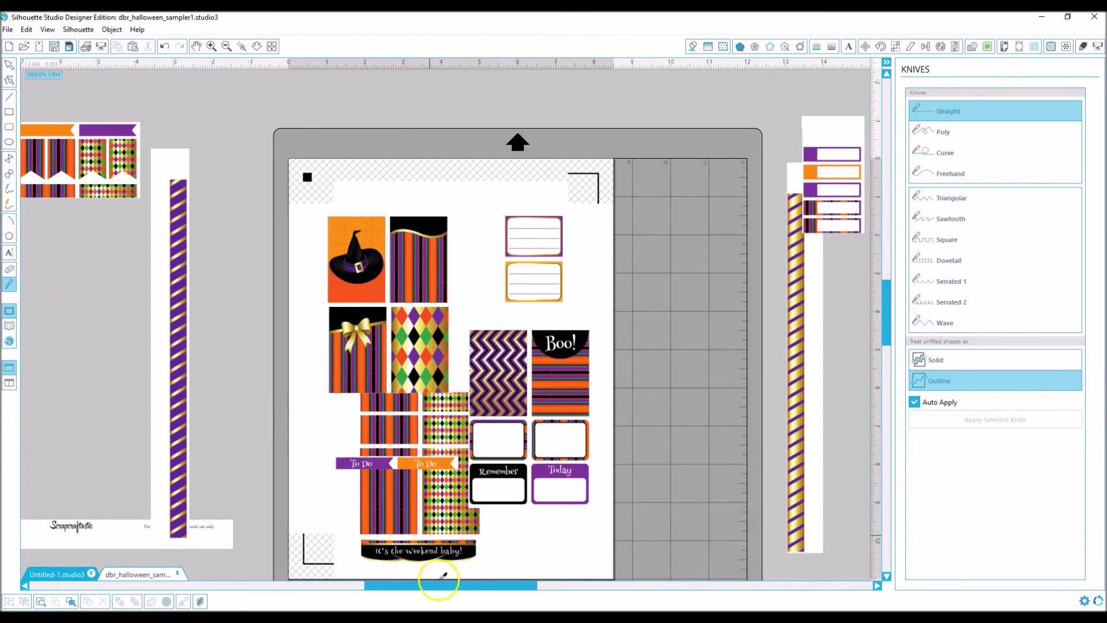
pyautogui.moveTo(499, 535); pyautogui.dragTo(314, 538)
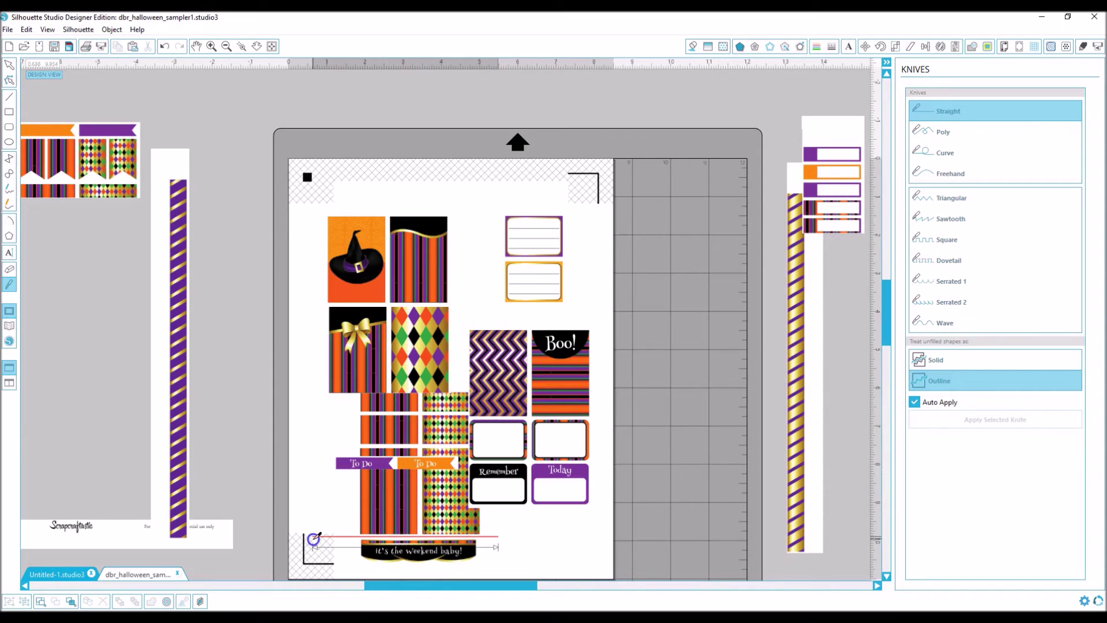
pyautogui.click(9, 65)
pyautogui.moveTo(423, 551); pyautogui.dragTo(553, 552)
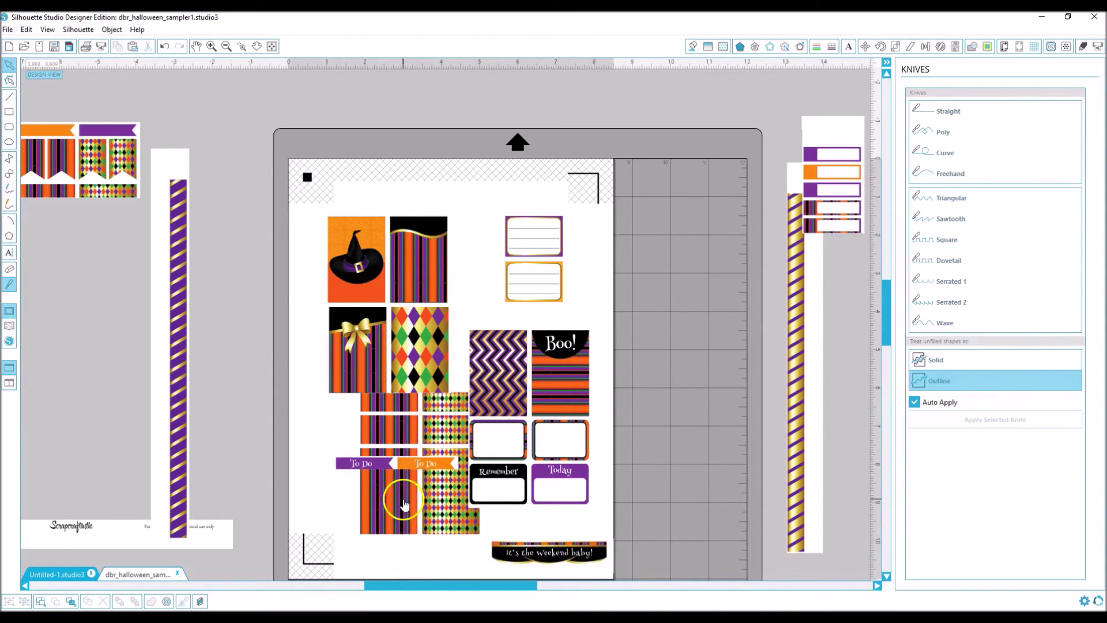
# Park the striped/harlequin block at left and raise the chevron, Boo and label tiles beside the hat tiles
pyautogui.moveTo(404, 505); pyautogui.dragTo(398, 497)
pyautogui.moveTo(398, 497); pyautogui.dragTo(93, 323)
pyautogui.moveTo(539, 330); pyautogui.dragTo(383, 559)
pyautogui.moveTo(520, 354); pyautogui.dragTo(503, 274)
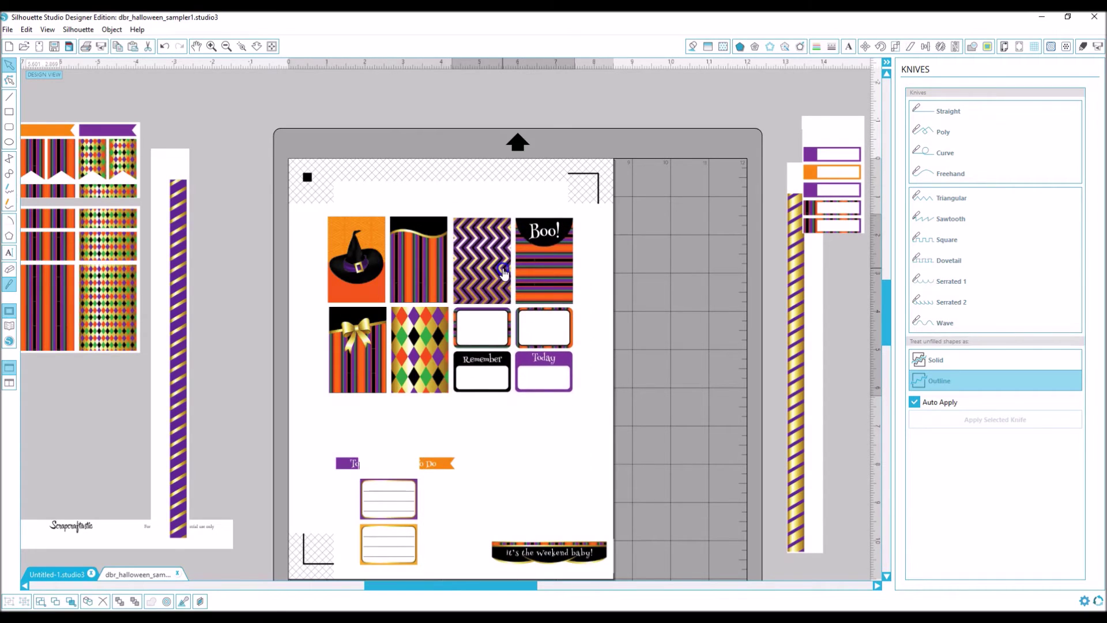
pyautogui.moveTo(395, 489); pyautogui.dragTo(685, 357)
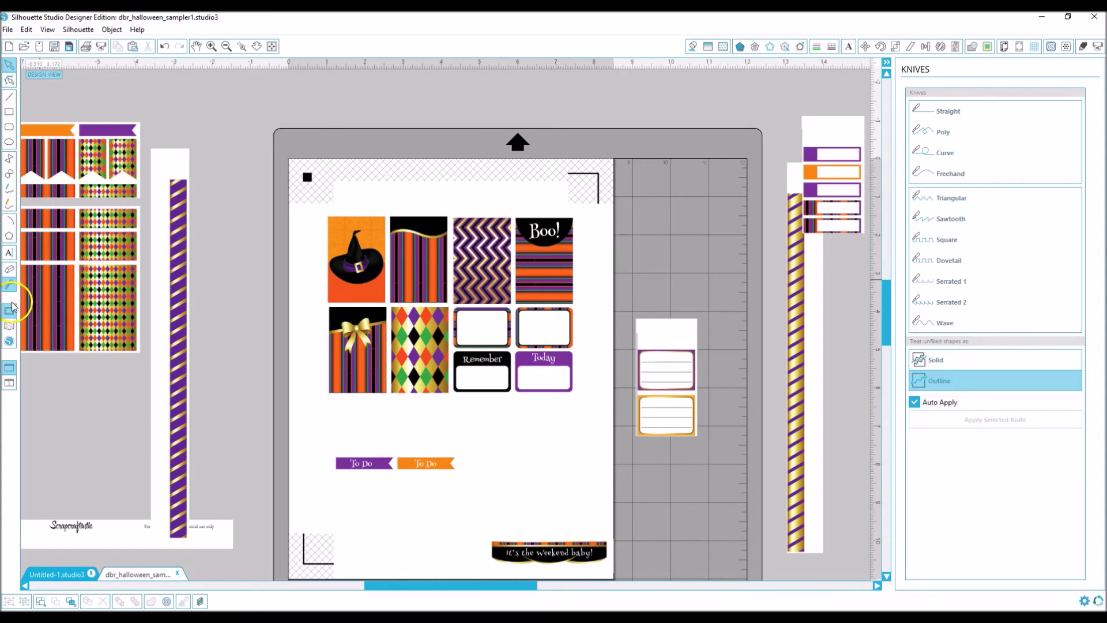
pyautogui.click(211, 46)
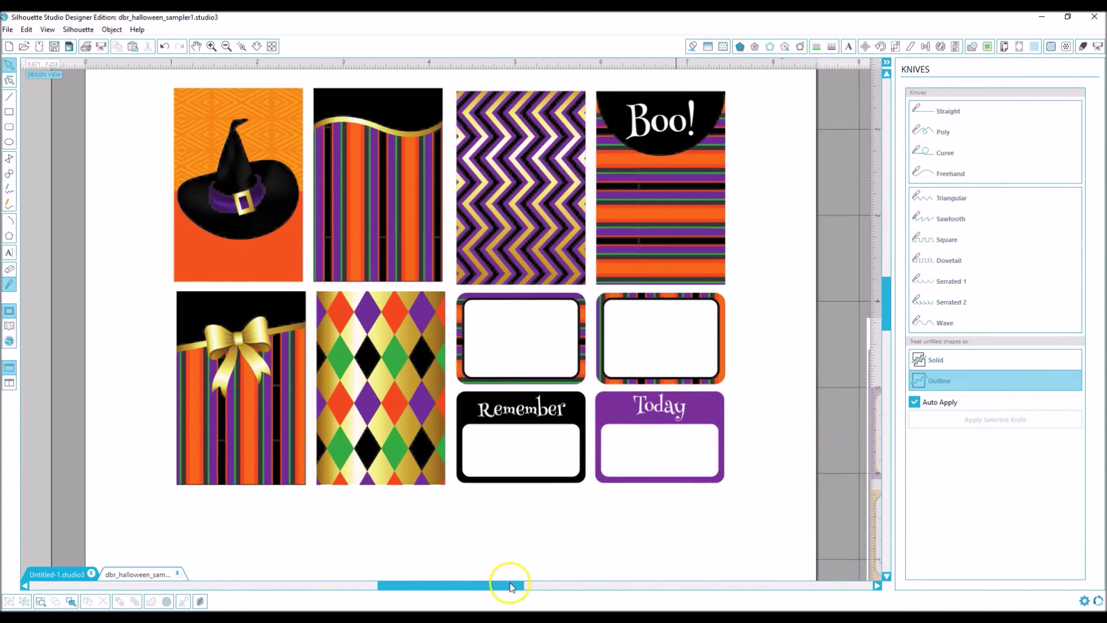
# Slice the blank top off the lined-label card and delete that piece
pyautogui.moveTo(510, 586); pyautogui.dragTo(569, 586)
pyautogui.moveTo(723, 491); pyautogui.dragTo(744, 405)
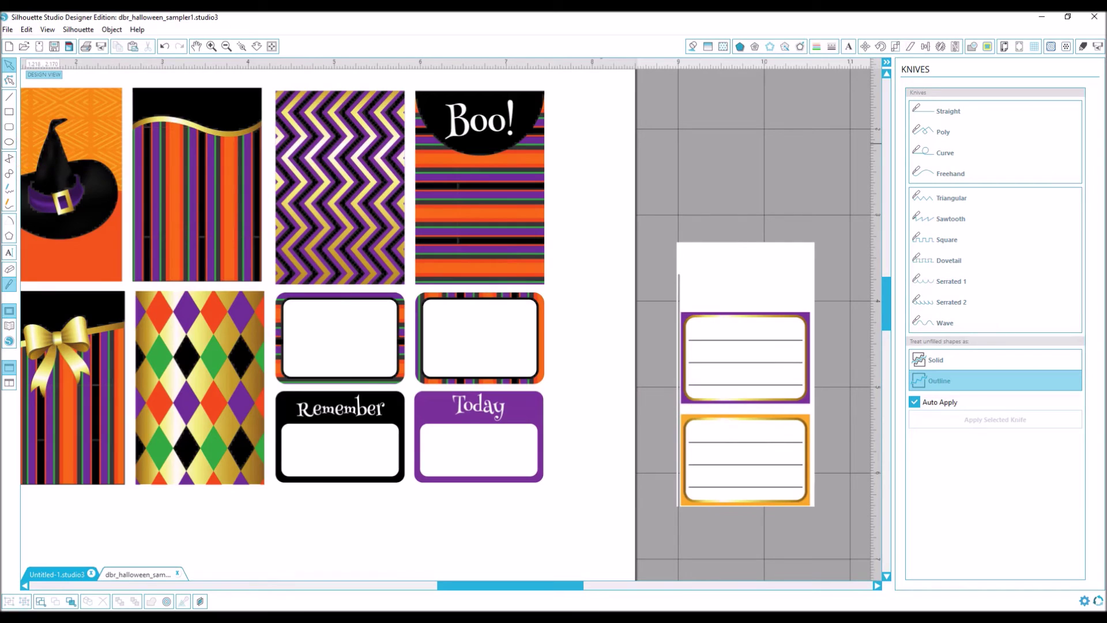
pyautogui.click(5, 285)
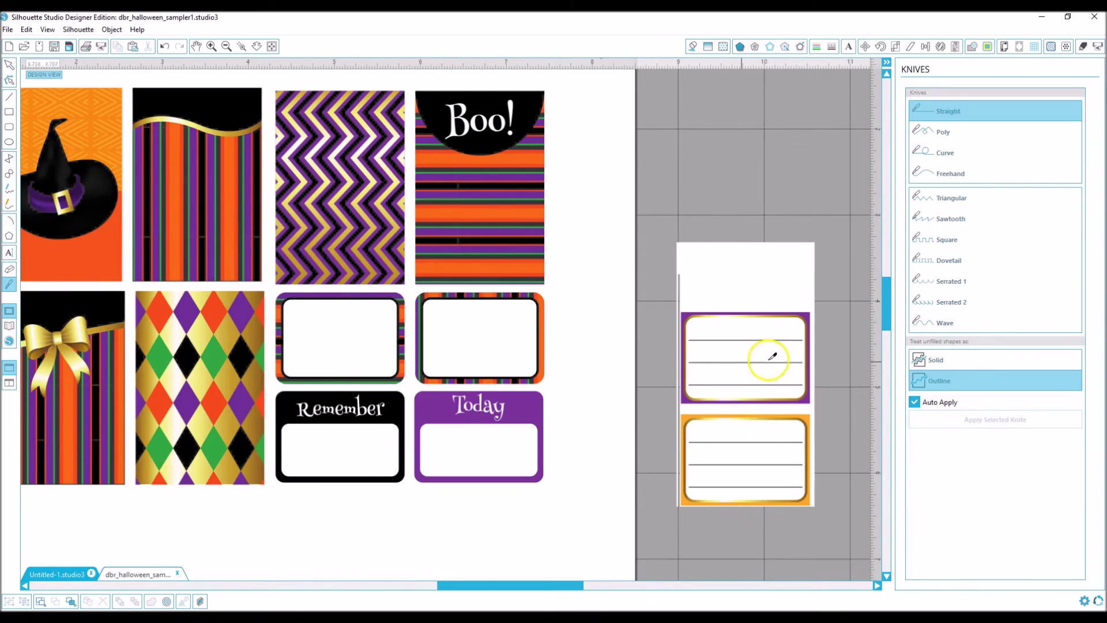
pyautogui.moveTo(826, 304); pyautogui.dragTo(655, 306)
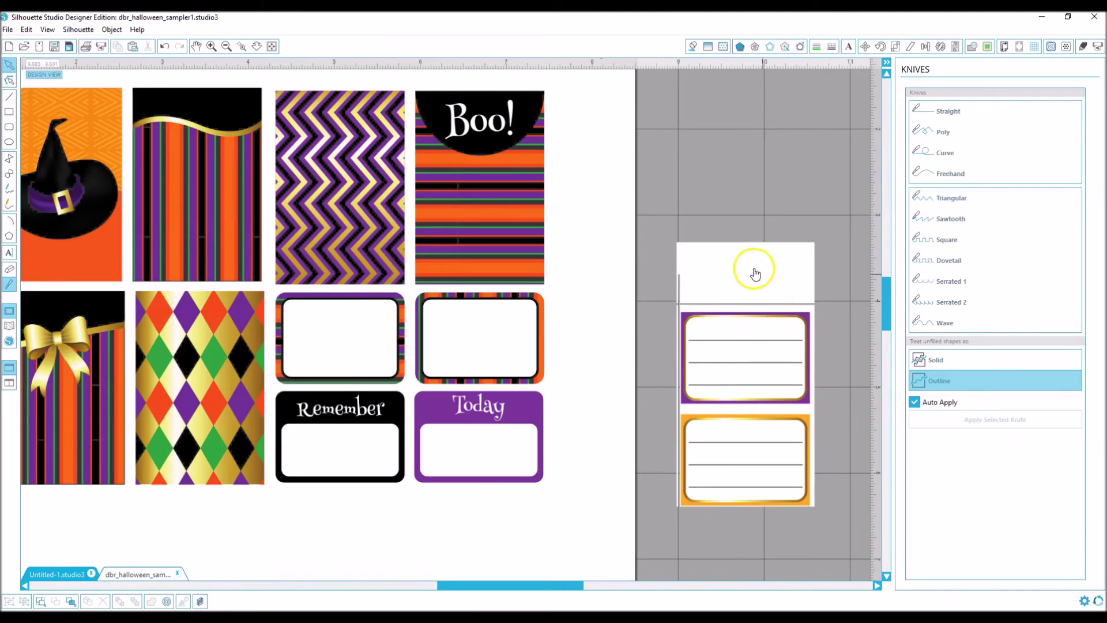
pyautogui.moveTo(754, 267); pyautogui.dragTo(696, 203)
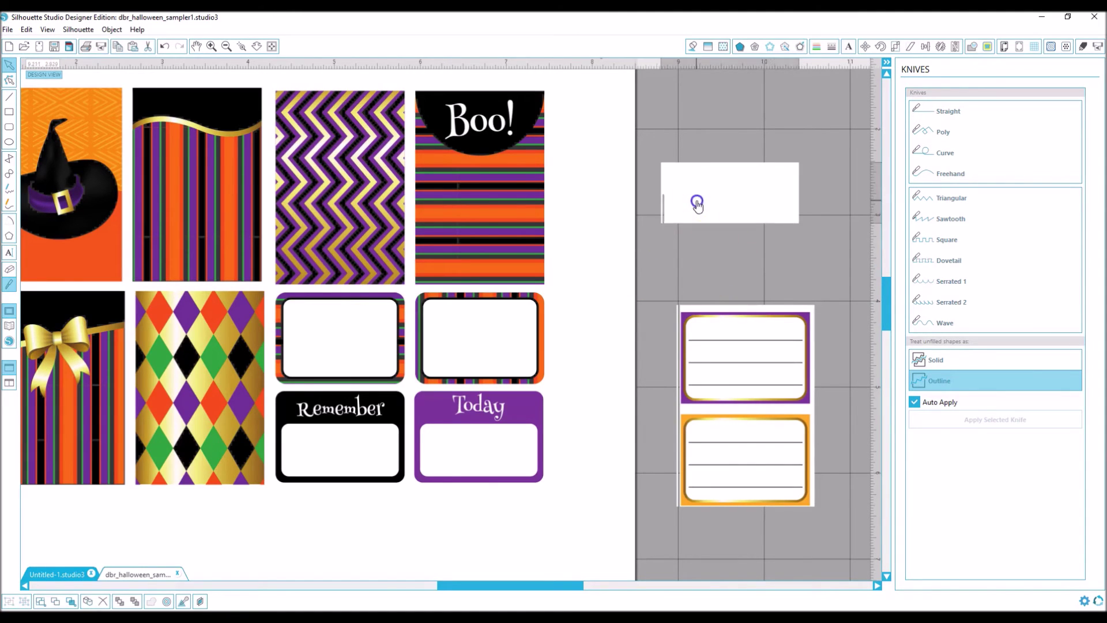
pyautogui.click(717, 205)
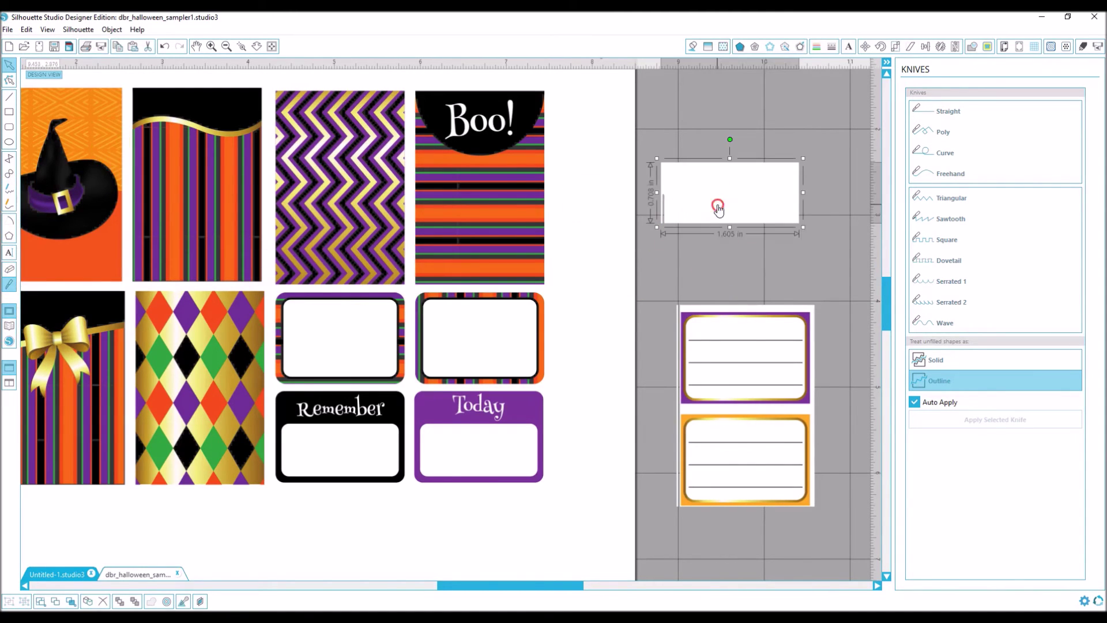
pyautogui.rightClick(717, 203)
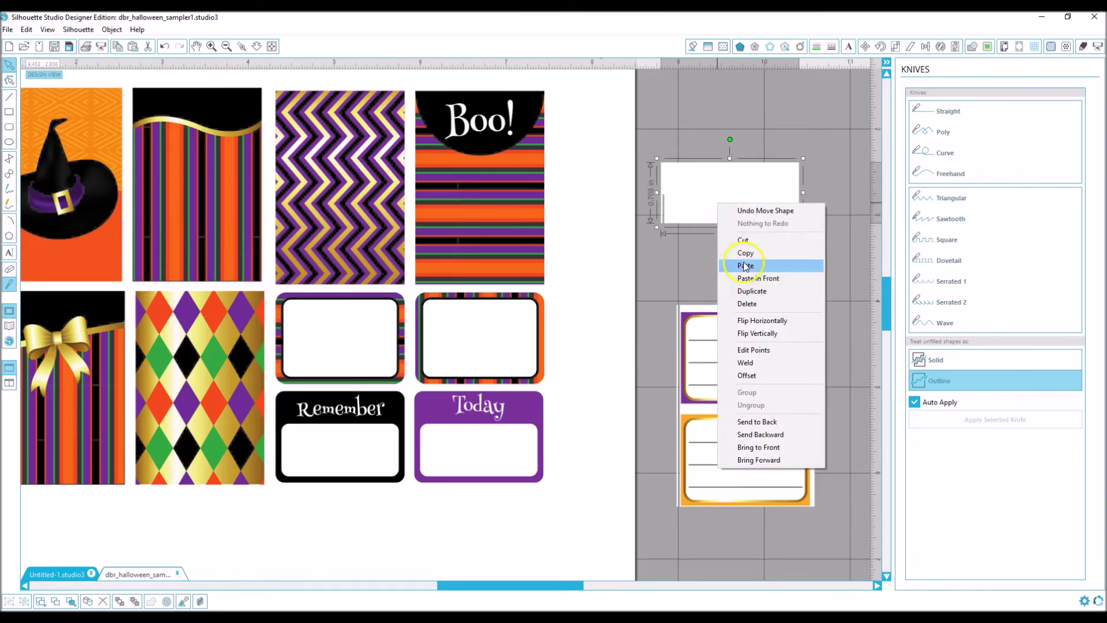
pyautogui.click(747, 304)
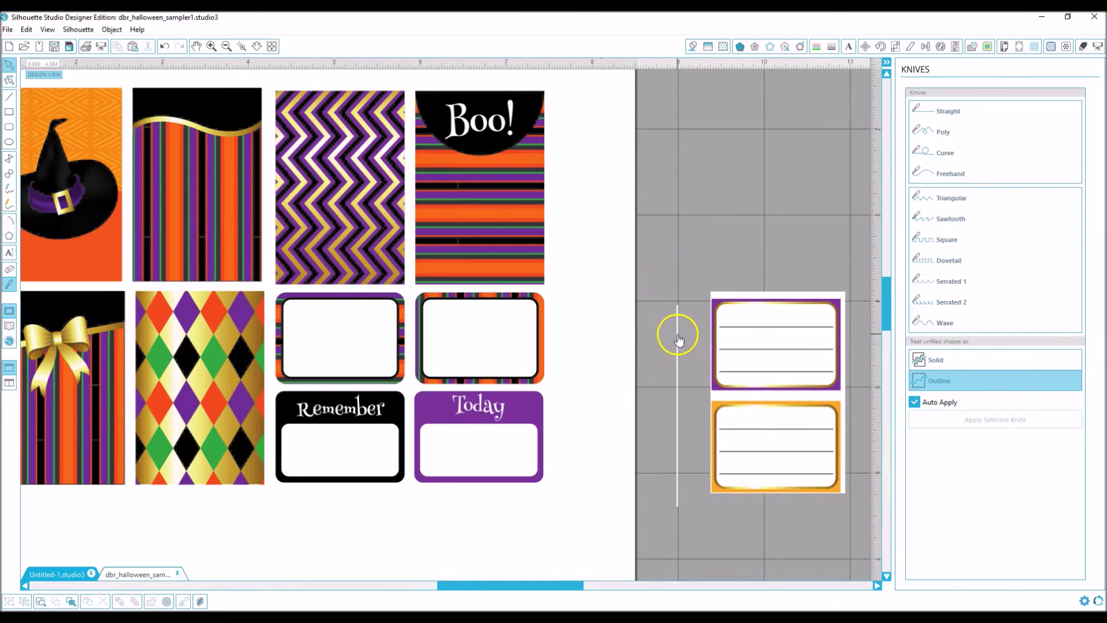
# Delete the stray vertical cut line and move the lined label cards below the Today card
pyautogui.click(679, 340)
pyautogui.rightClick(678, 334)
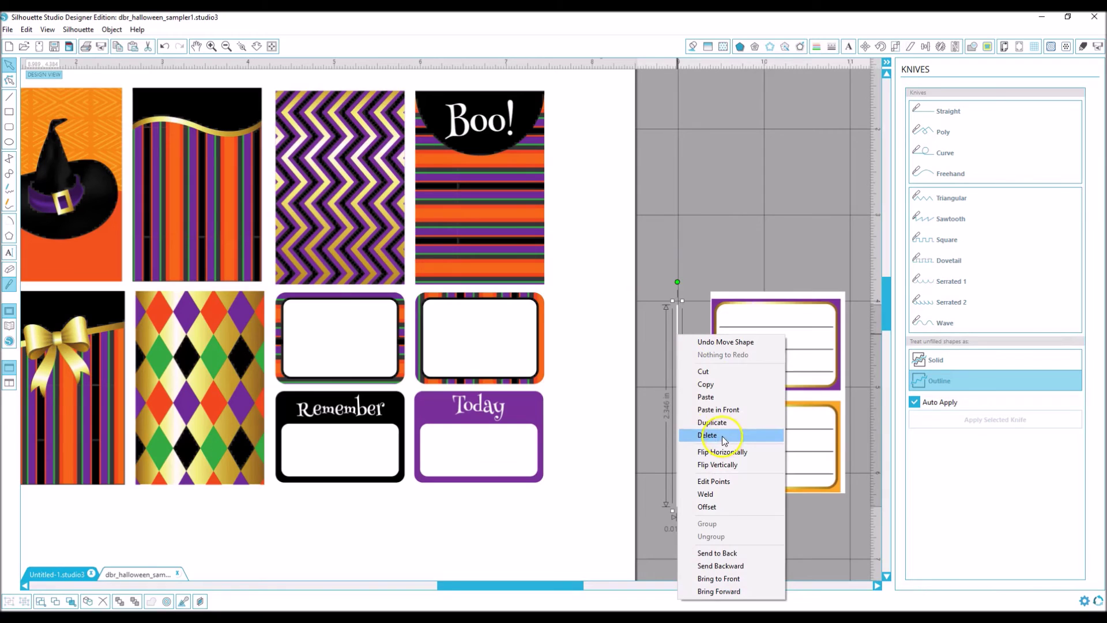
pyautogui.click(704, 435)
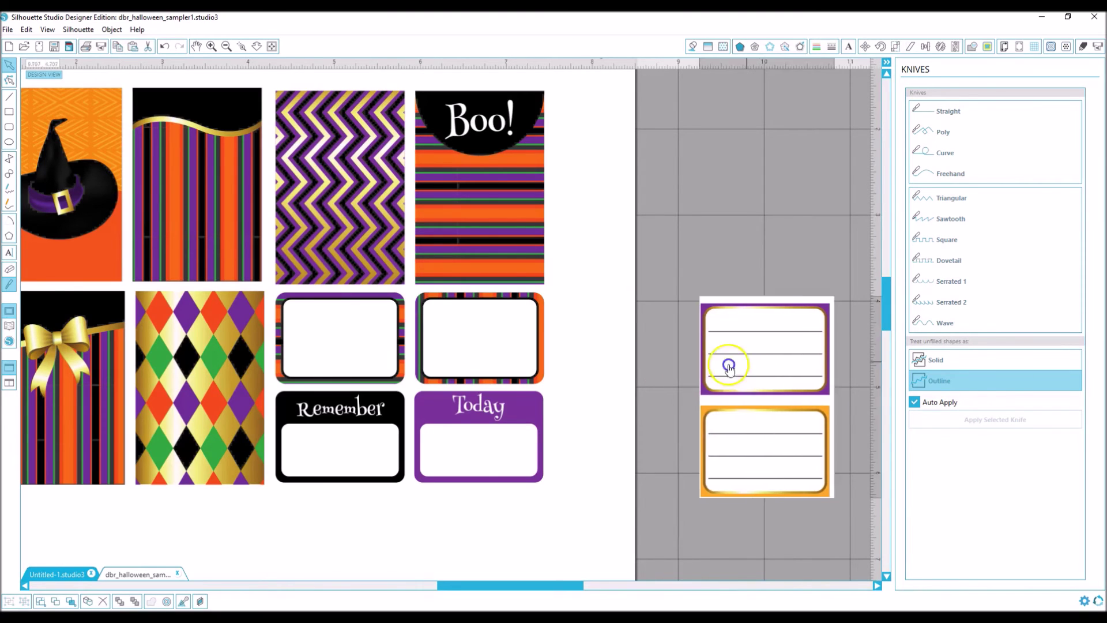
pyautogui.scroll(-4, 655, 358)
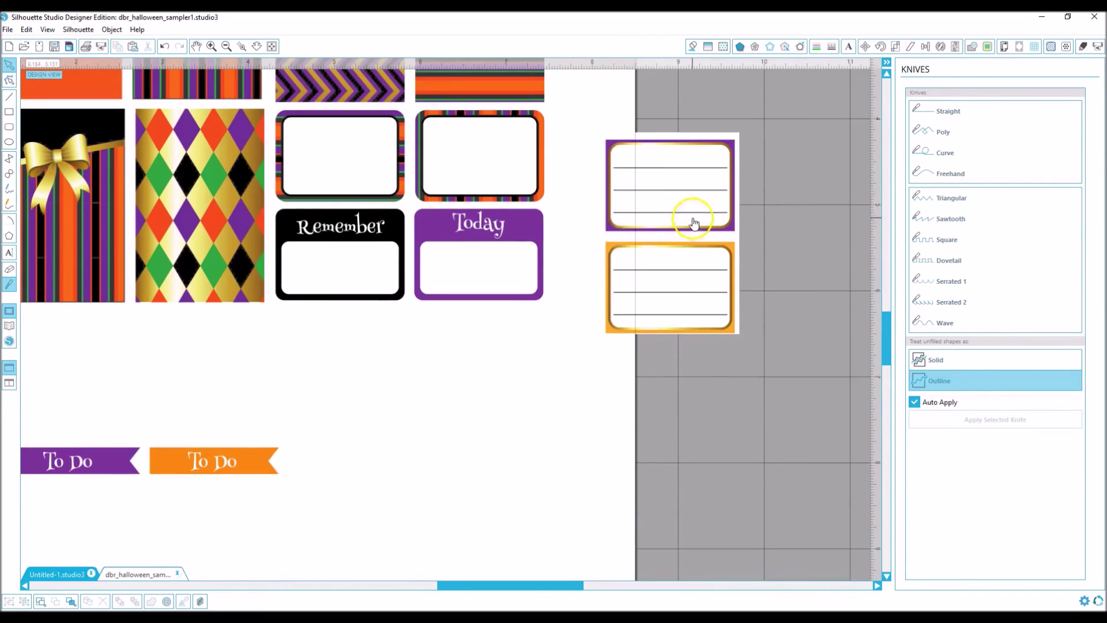
pyautogui.moveTo(694, 222); pyautogui.dragTo(334, 375)
# Place the two lined label cards under the Today card and duplicate them to the right
pyautogui.click(759, 501)
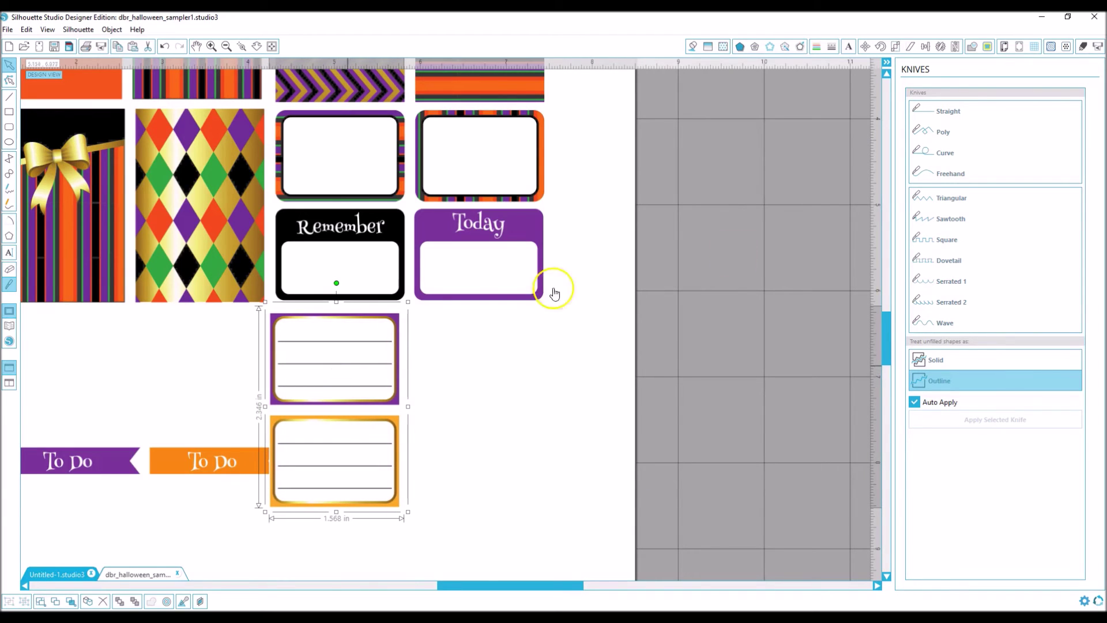
pyautogui.click(941, 48)
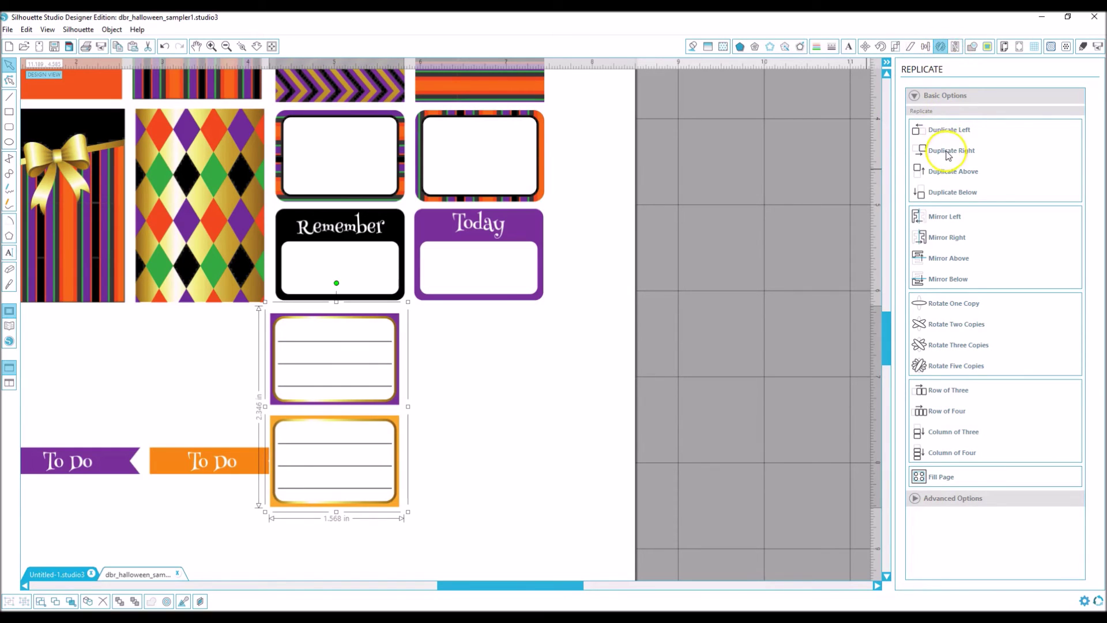
pyautogui.click(949, 153)
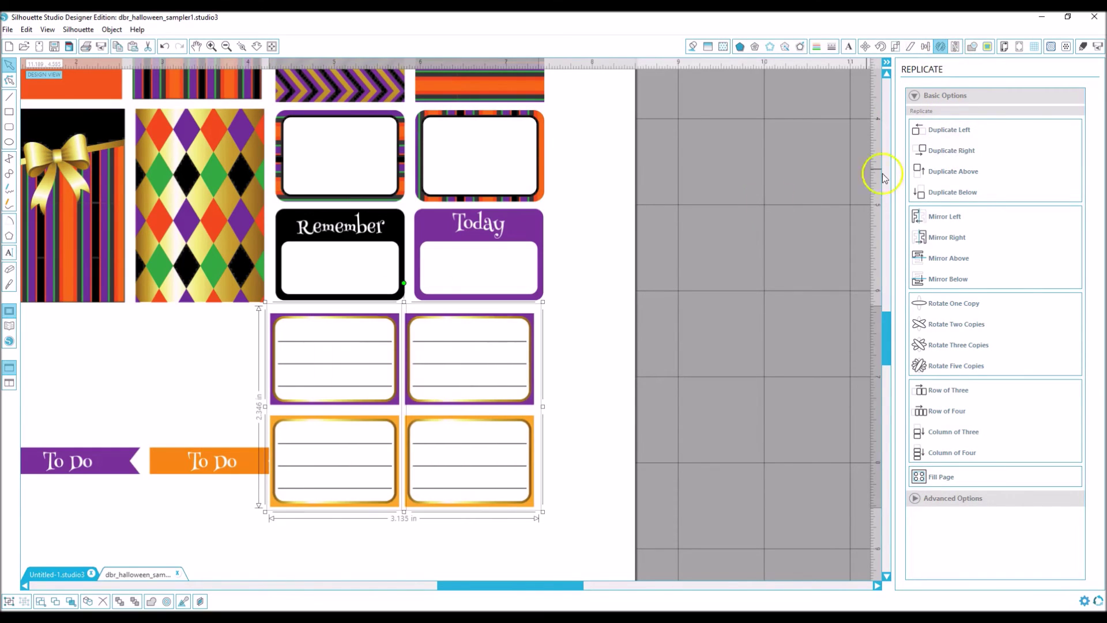
# Select all four lined label cards and nudge them into line as a 2×2 block
pyautogui.click(440, 519)
pyautogui.moveTo(503, 540); pyautogui.dragTo(319, 440)
pyautogui.moveTo(331, 398)
pyautogui.mouseDown()
pyautogui.moveTo(359, 383)
pyautogui.moveTo(339, 396)
pyautogui.mouseUp()
pyautogui.scroll(-1, 576, 497)
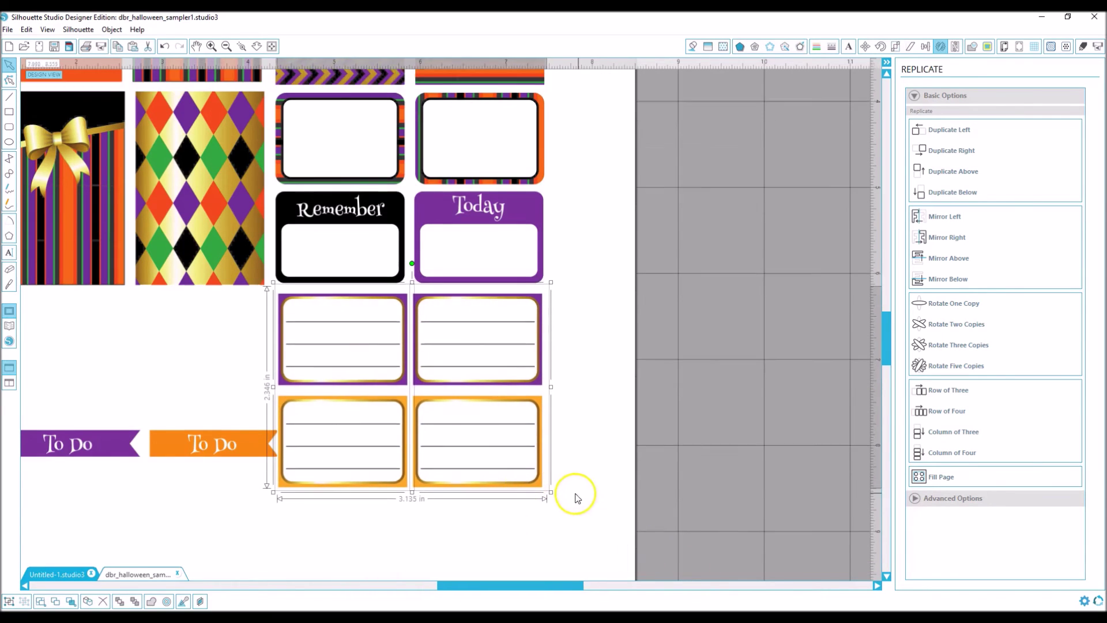
pyautogui.scroll(-3, 577, 497)
# Move the 'it's the weekend baby!' banner up under the harlequin paper
pyautogui.click(526, 478)
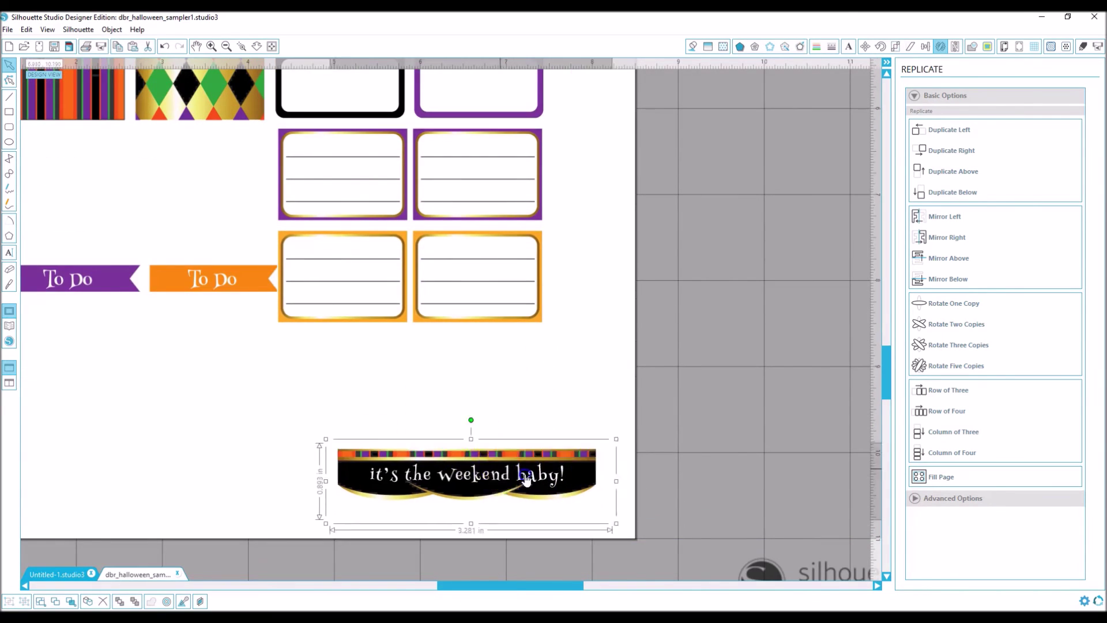
pyautogui.moveTo(526, 479); pyautogui.dragTo(189, 172)
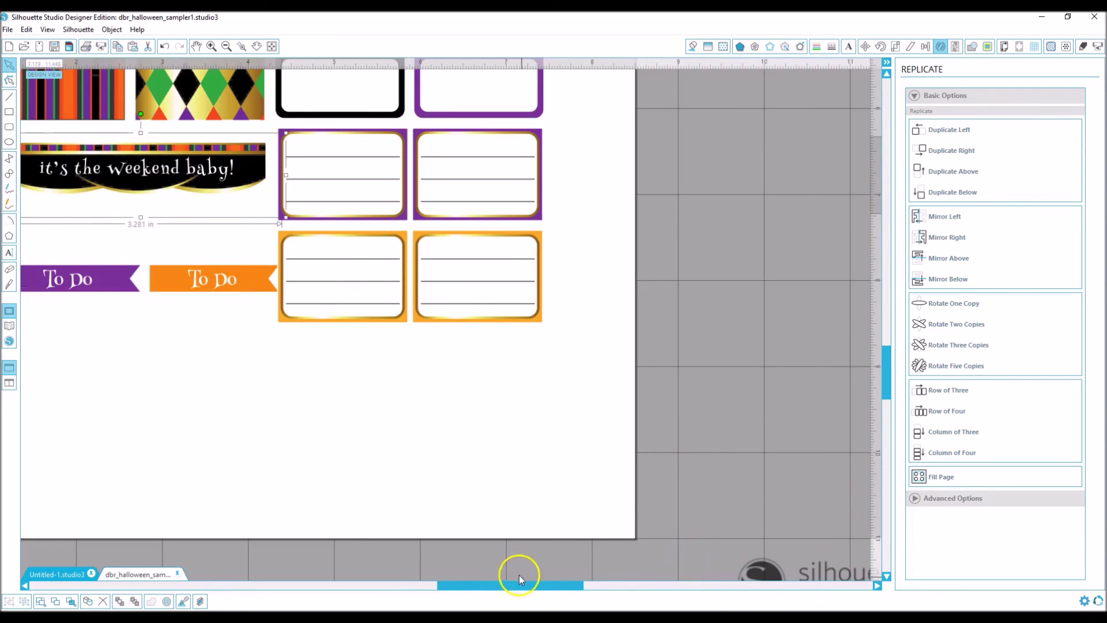
pyautogui.moveTo(529, 586); pyautogui.dragTo(476, 586)
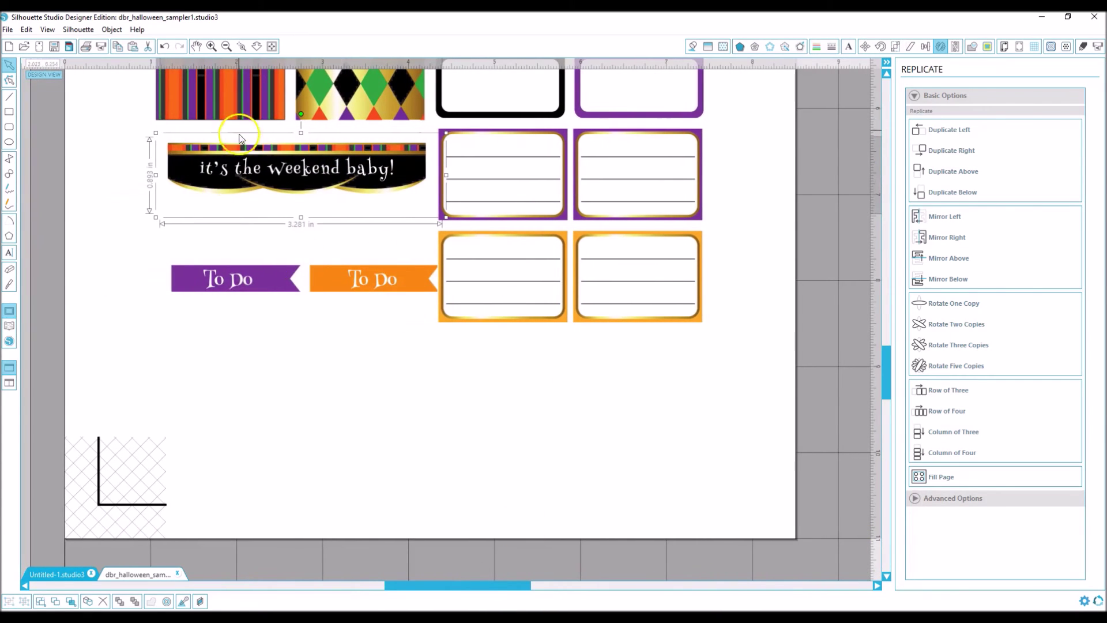
pyautogui.moveTo(257, 171); pyautogui.dragTo(249, 154)
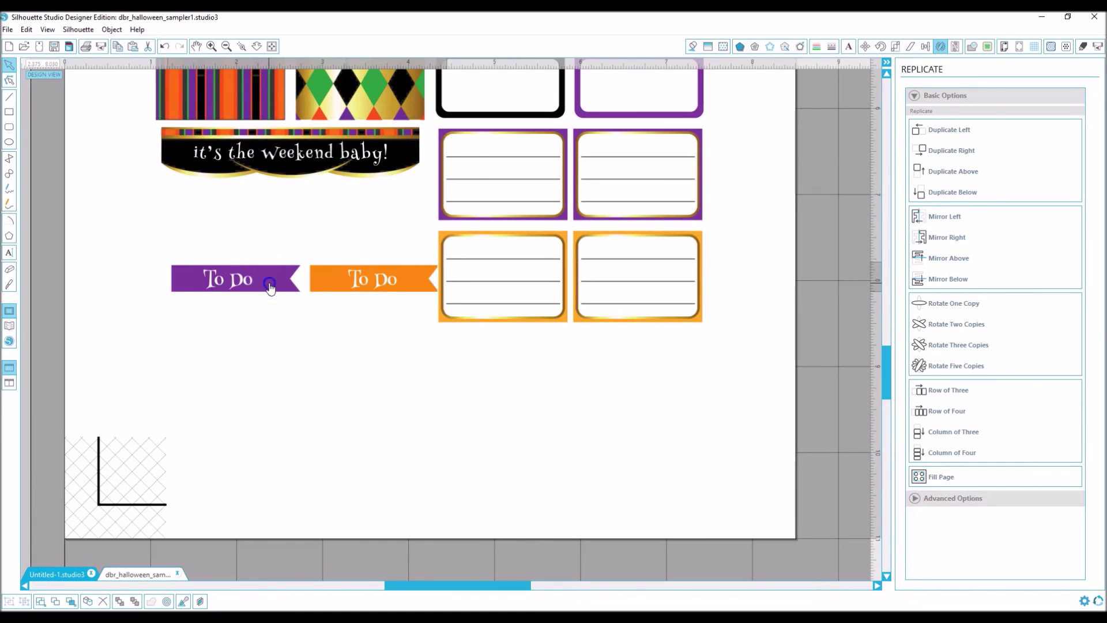
# Place both To Do banners under the weekend banner and duplicate them below into eight rows
pyautogui.moveTo(240, 283); pyautogui.dragTo(224, 207)
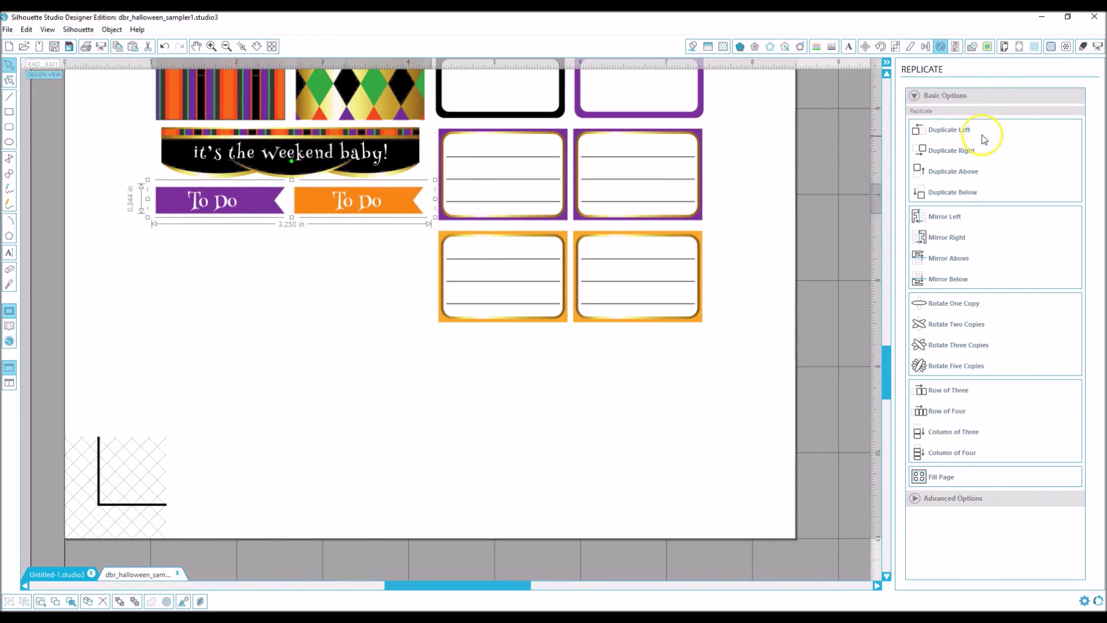
pyautogui.click(944, 192)
pyautogui.click(944, 192)
pyautogui.click(944, 192)
pyautogui.click(944, 192)
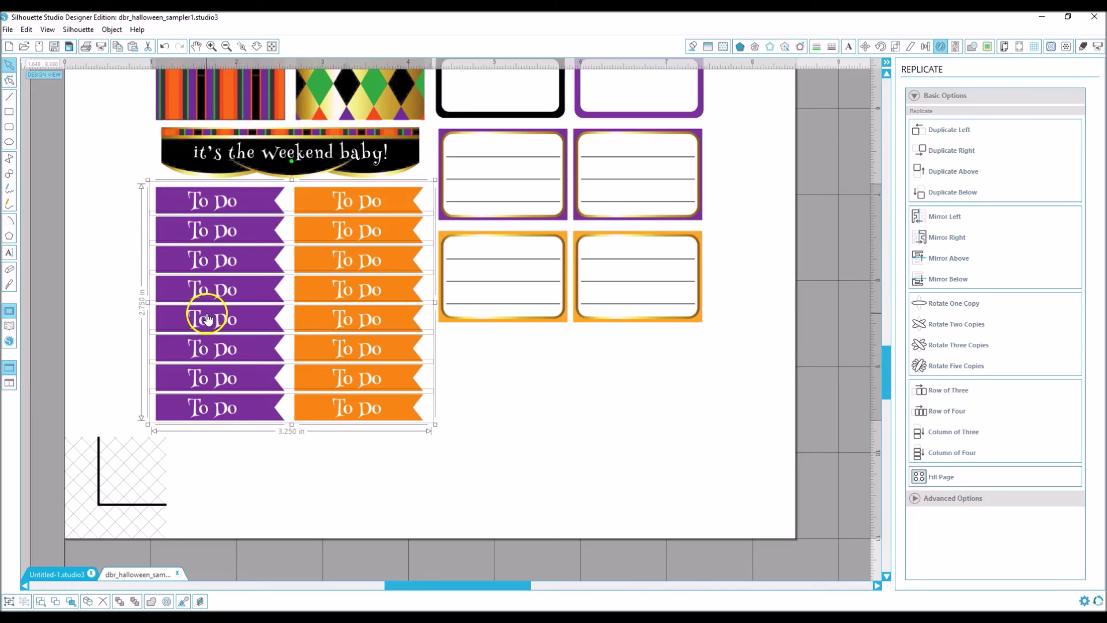
pyautogui.click(343, 458)
pyautogui.scroll(1, 415, 458)
pyautogui.moveTo(448, 472); pyautogui.dragTo(147, 396)
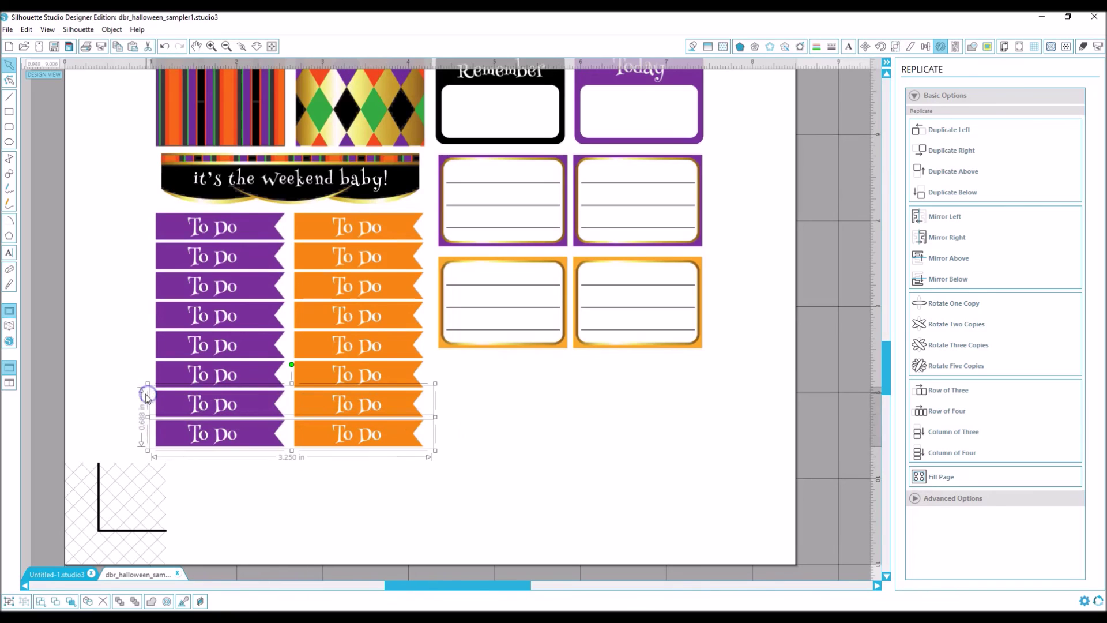
pyautogui.click(371, 477)
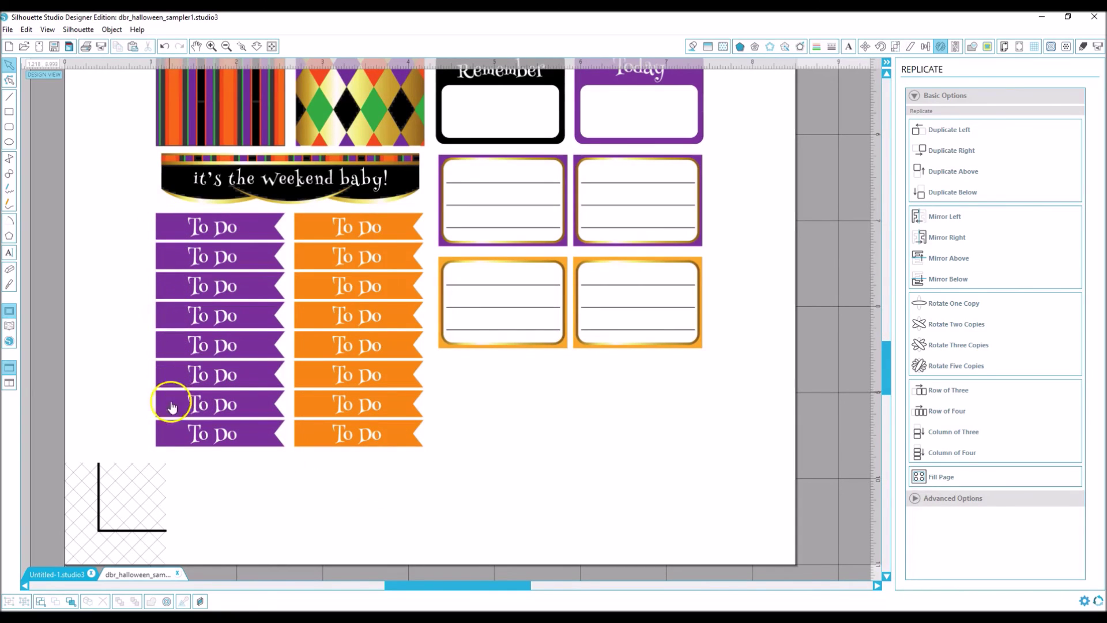
# Select the extra bottom row of To Do banners for removal
pyautogui.click(179, 432)
pyautogui.click(262, 292)
pyautogui.scroll(8, 288, 293)
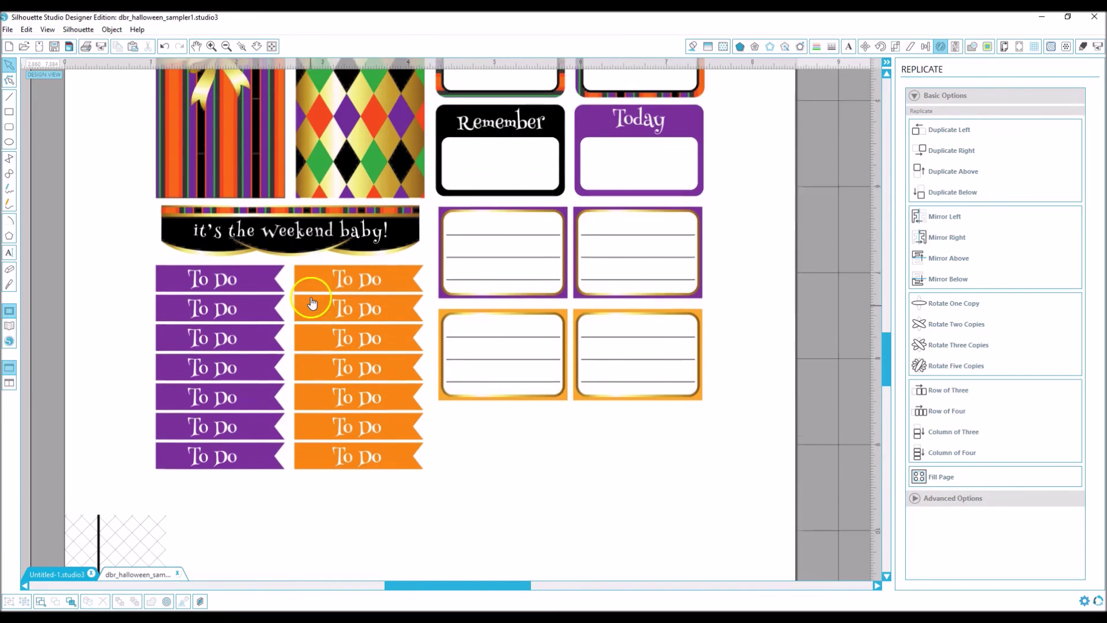
pyautogui.scroll(2, 307, 295)
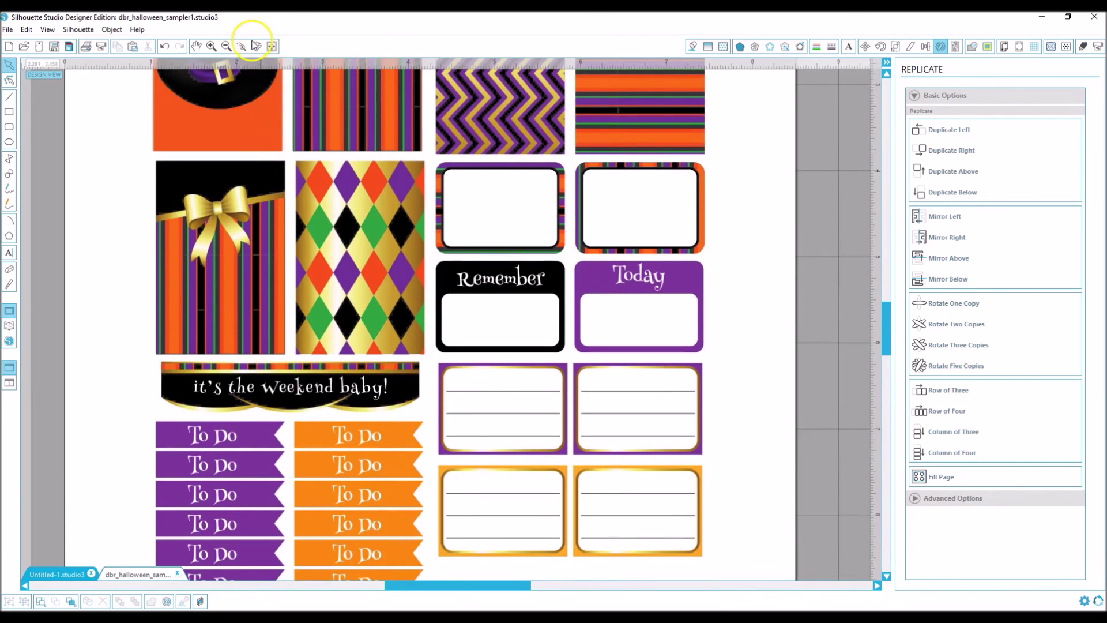
# Zoom out to the whole sheet and drag a leftover strip off the page
pyautogui.click(227, 46)
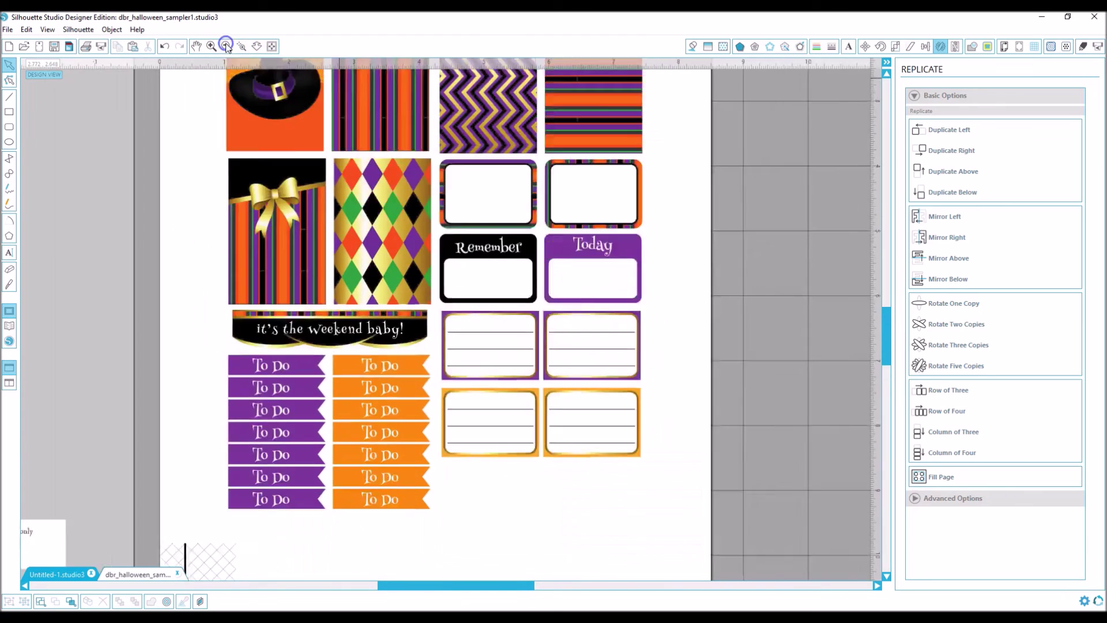
pyautogui.scroll(-1, 317, 192)
pyautogui.scroll(2, 316, 192)
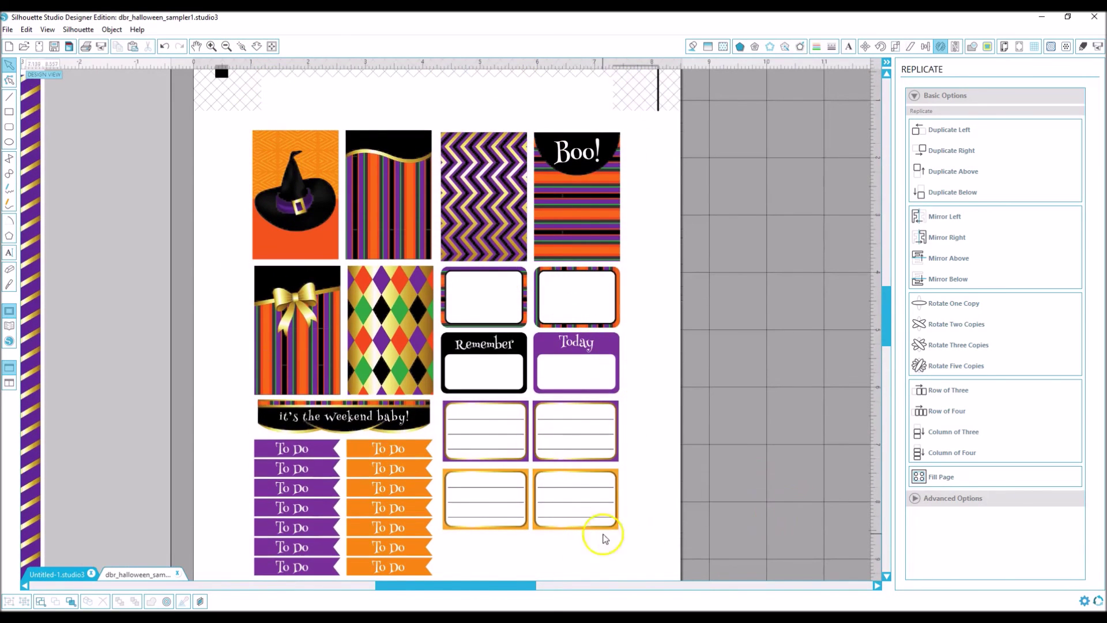
pyautogui.moveTo(477, 586); pyautogui.dragTo(334, 582)
pyautogui.scroll(8, 385, 398)
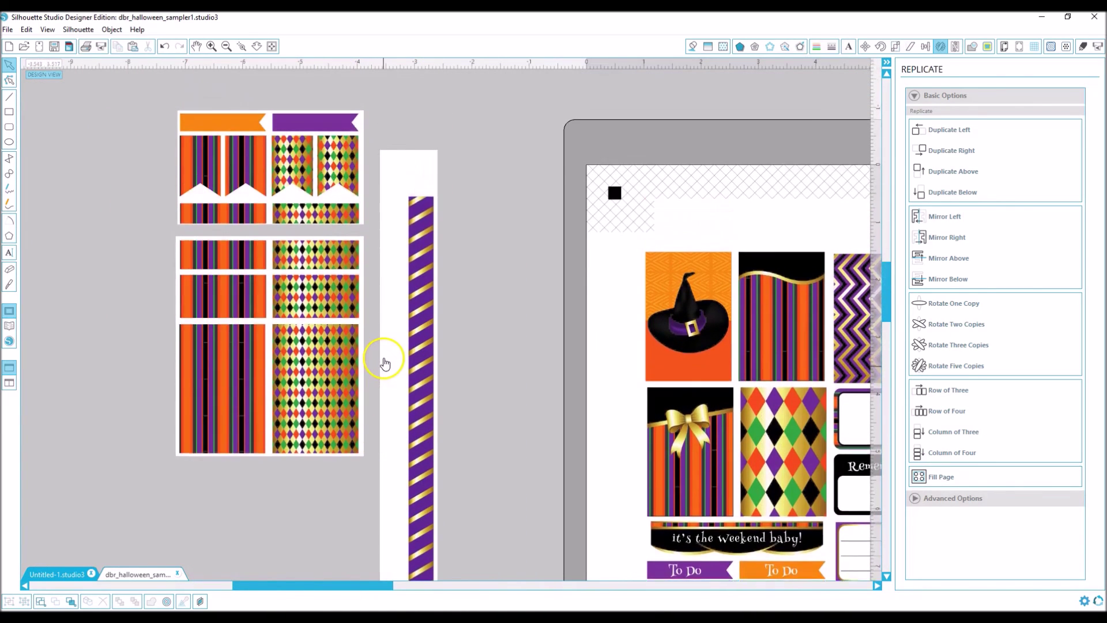
pyautogui.click(226, 46)
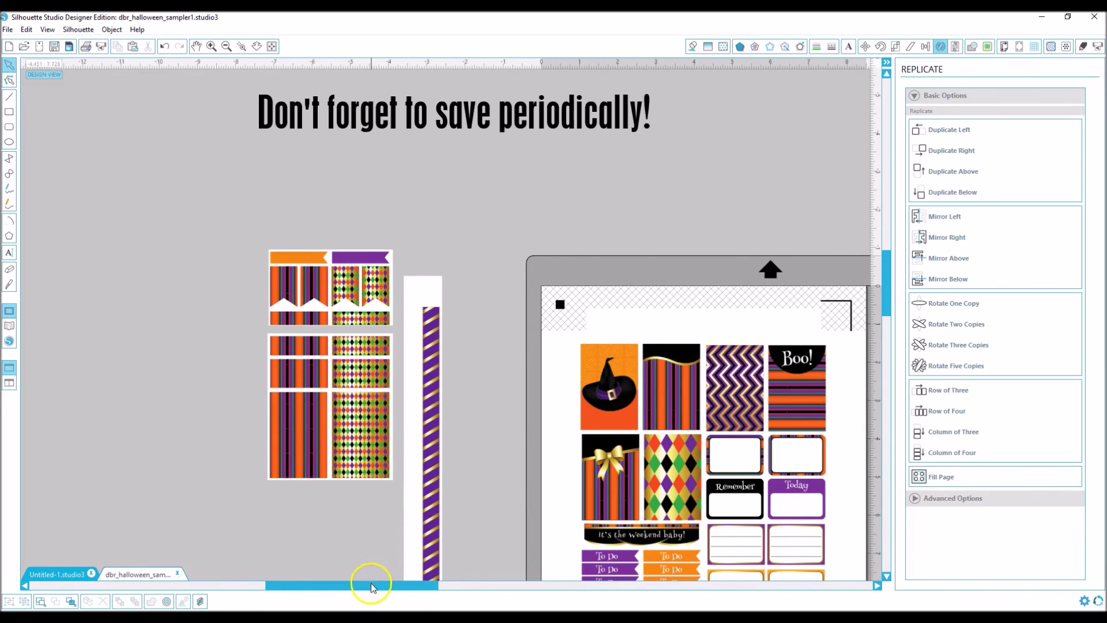
pyautogui.moveTo(370, 587); pyautogui.dragTo(499, 587)
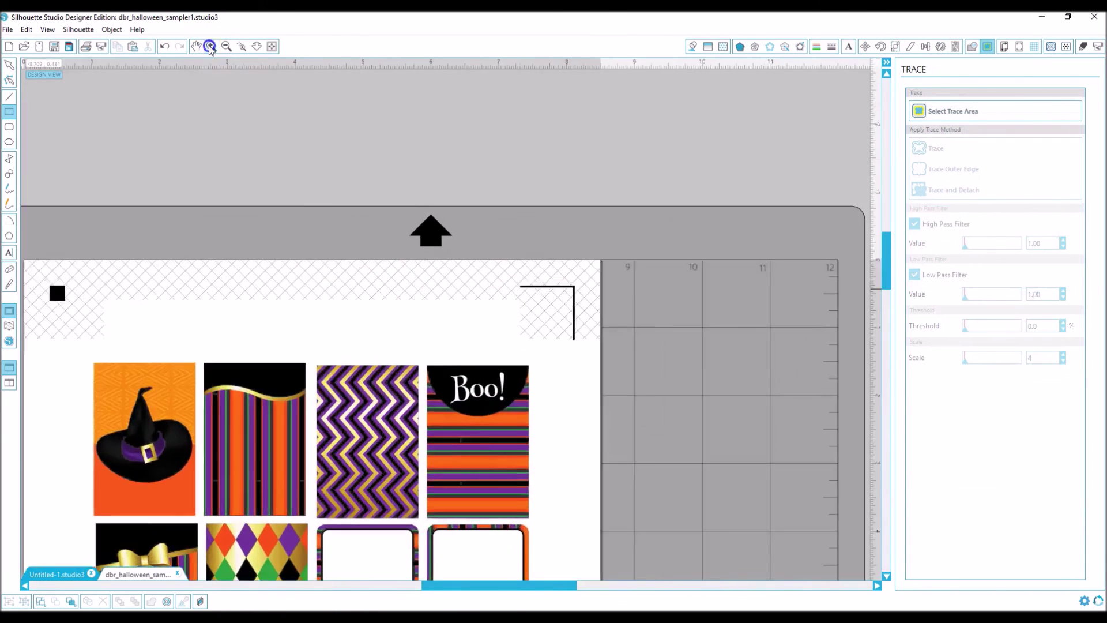
pyautogui.scroll(2, 350, 431)
pyautogui.scroll(-3, 350, 431)
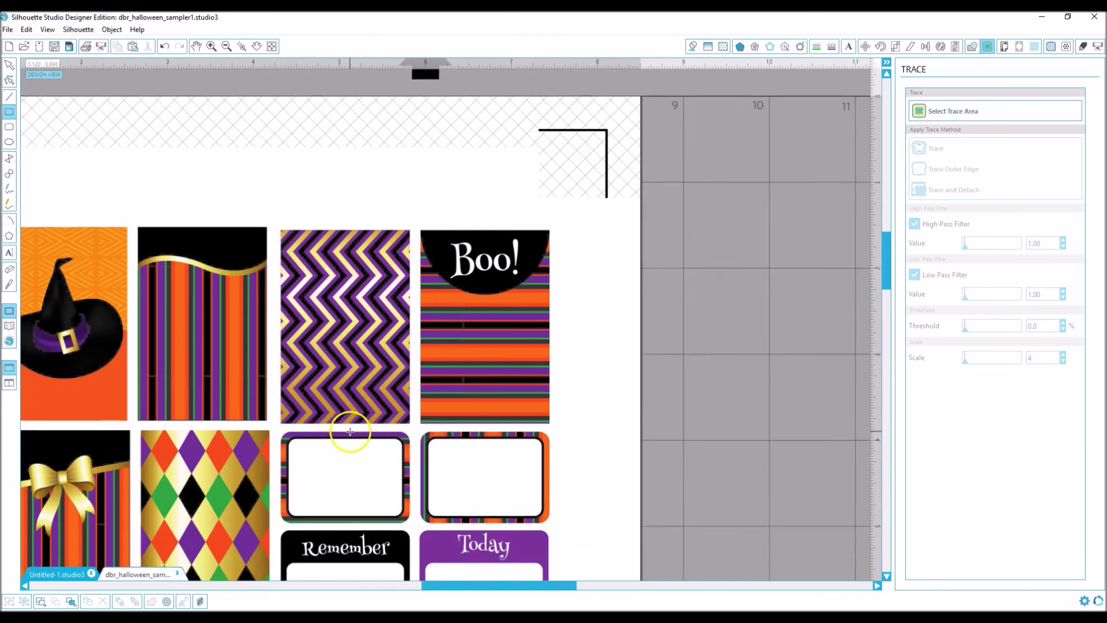
pyautogui.scroll(-3, 351, 431)
pyautogui.moveTo(537, 589); pyautogui.dragTo(490, 586)
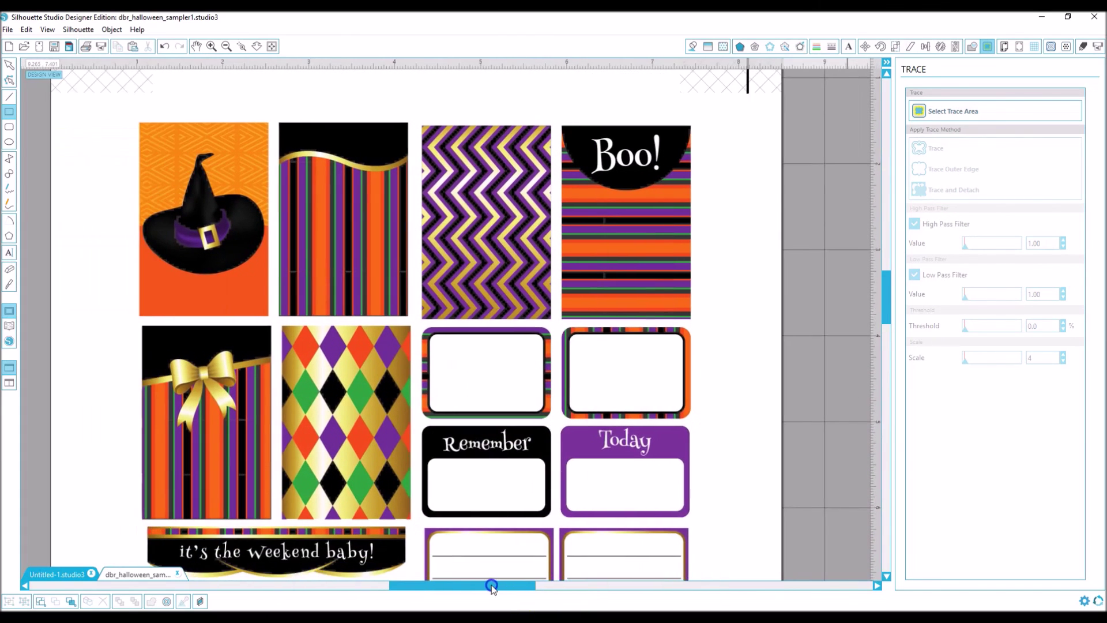
pyautogui.scroll(-4, 440, 465)
pyautogui.scroll(-1, 440, 470)
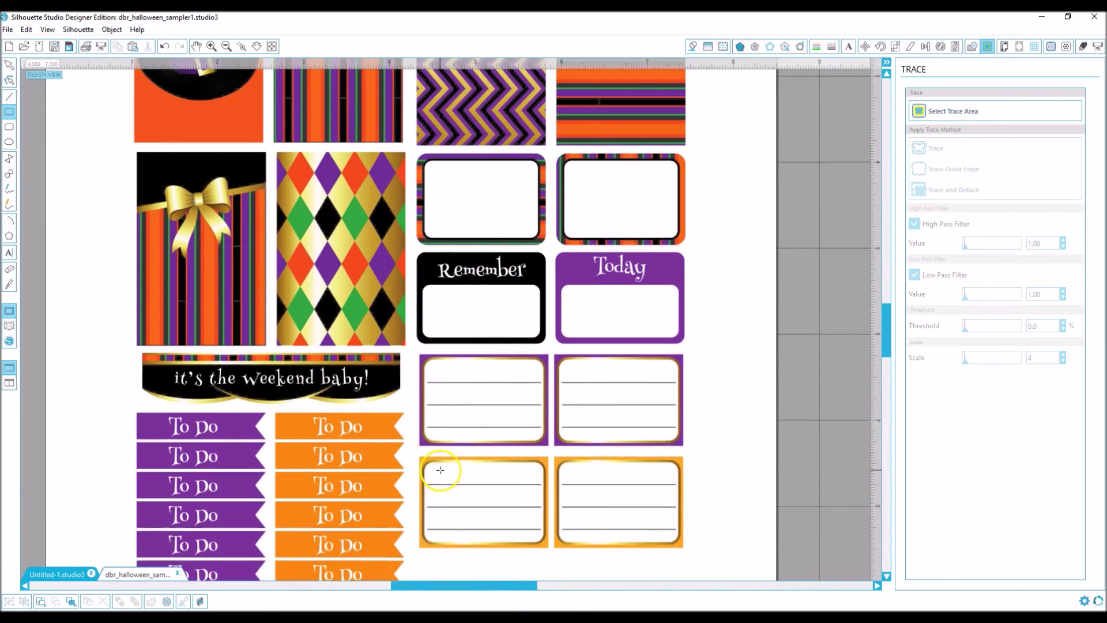
pyautogui.scroll(2, 433, 457)
pyautogui.scroll(-4, 654, 273)
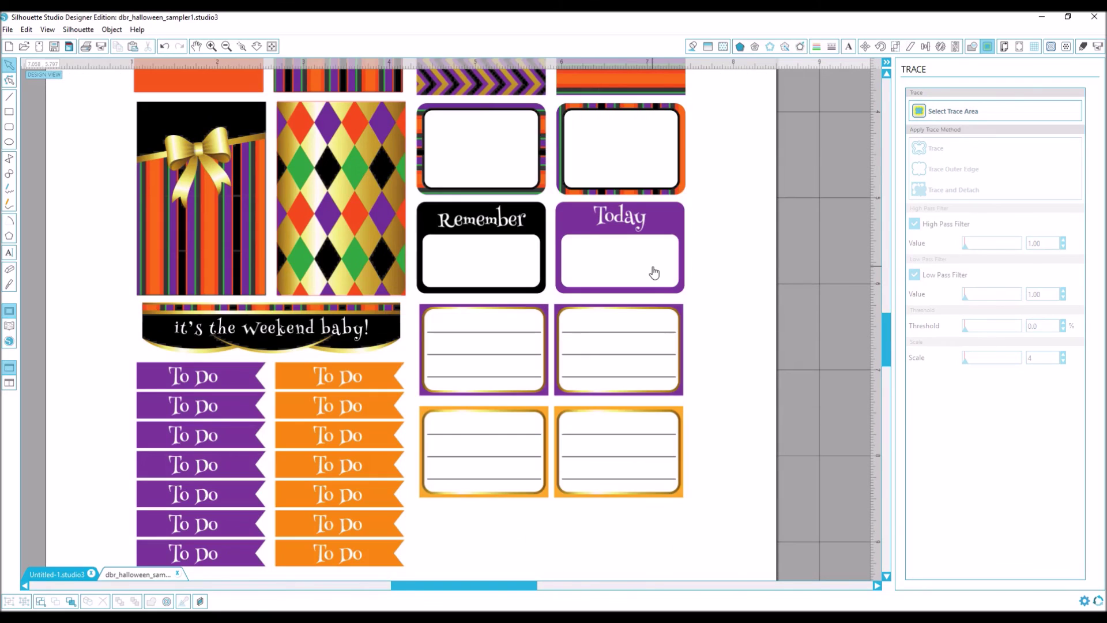